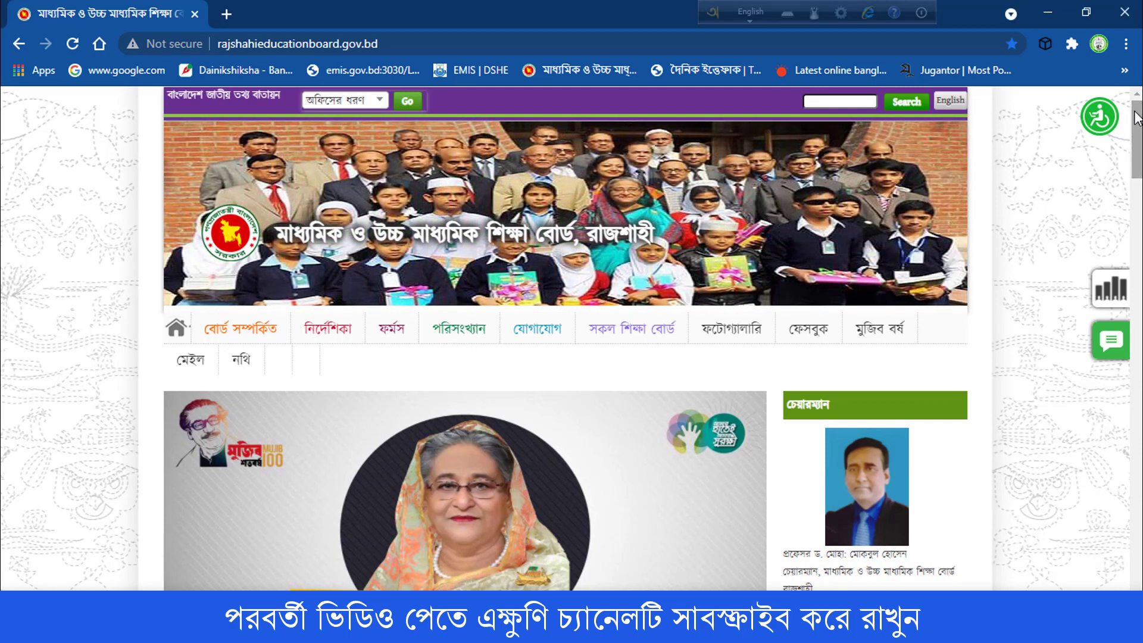
Step: Open the JSC/SSC/HSC form fill-up e-service and sign in with the saved user ID and password
left_click_drag(1137, 118, 1132, 189)
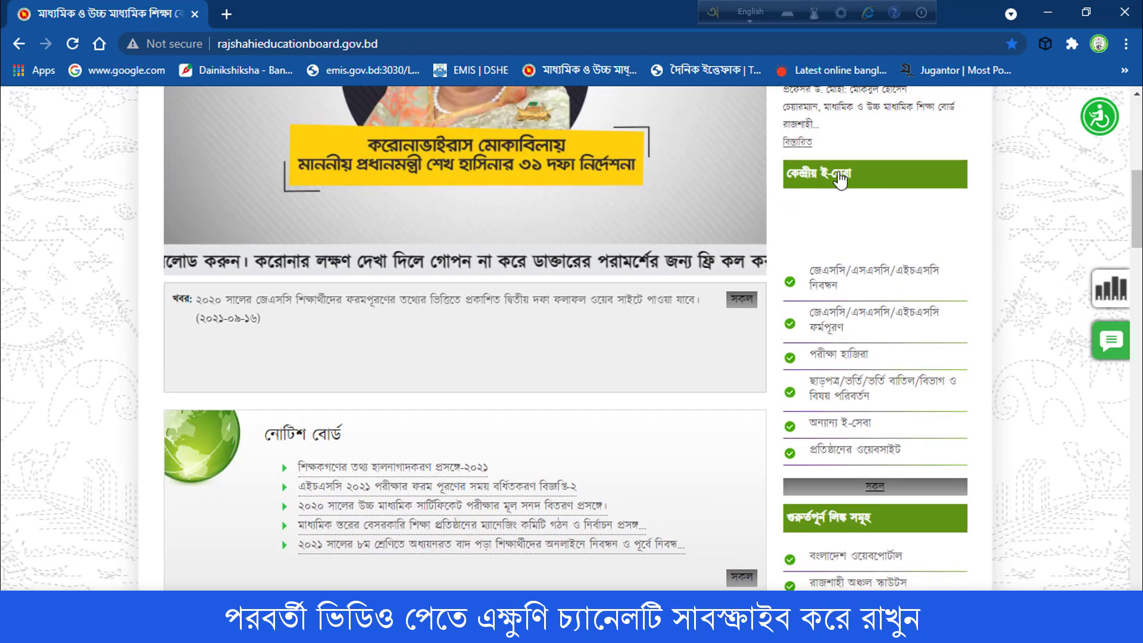
left_click(887, 322)
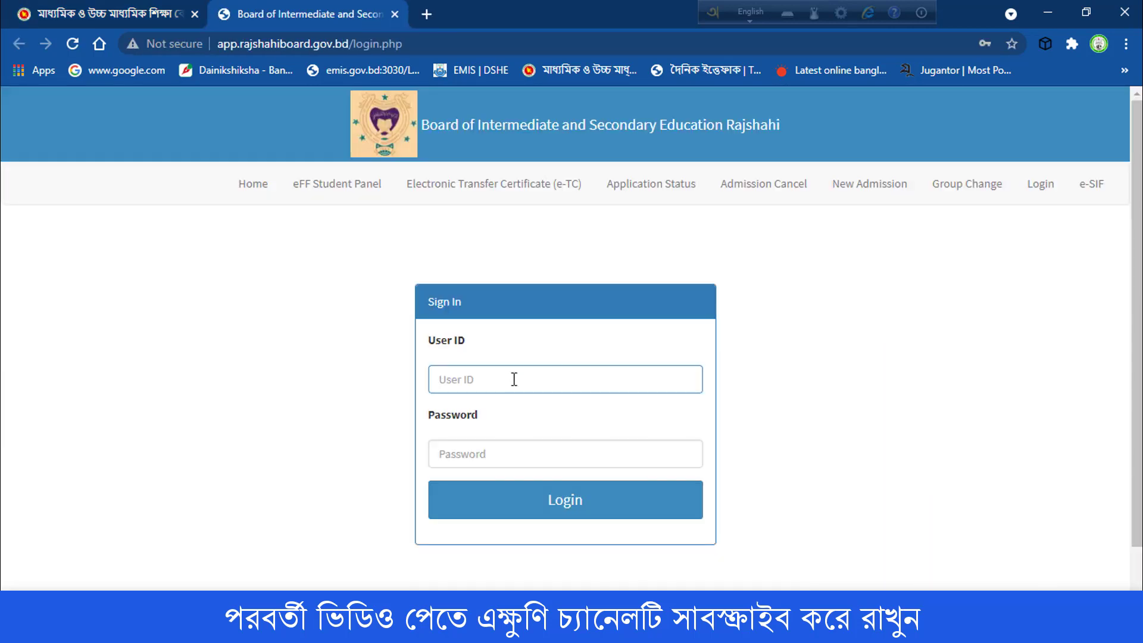
left_click(490, 381)
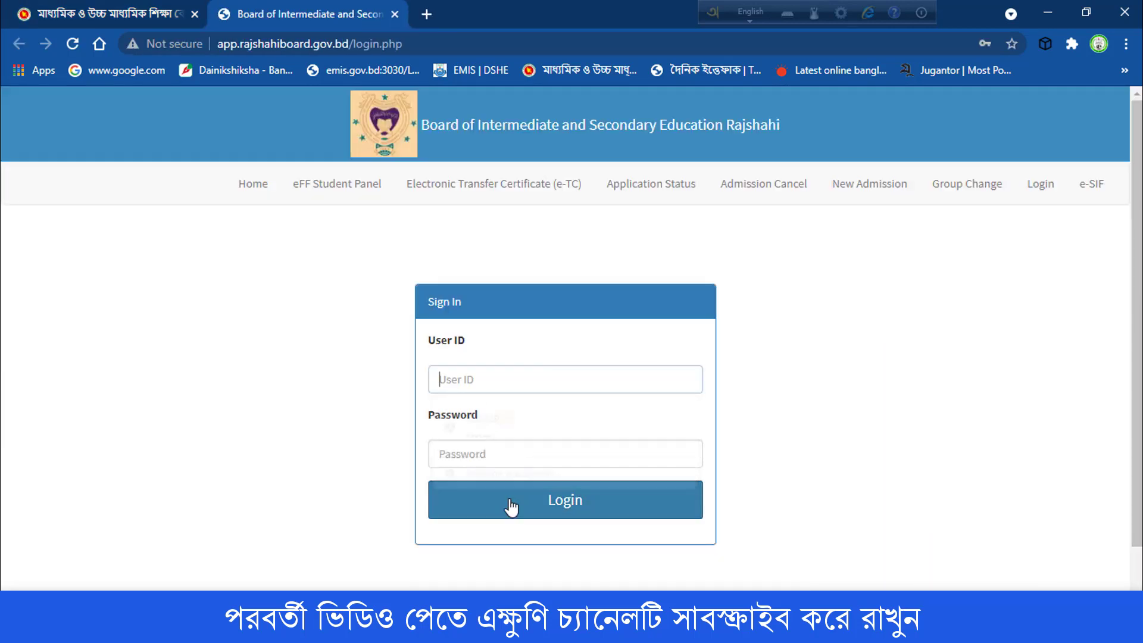
left_click(510, 500)
left_click(507, 384)
left_click(499, 419)
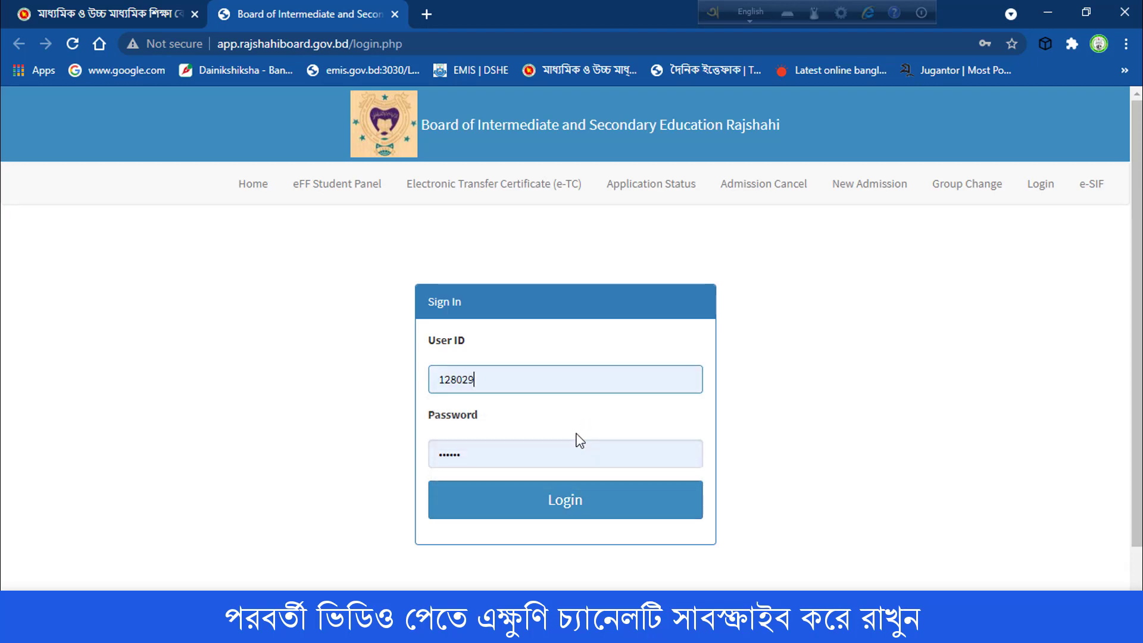
left_click(535, 504)
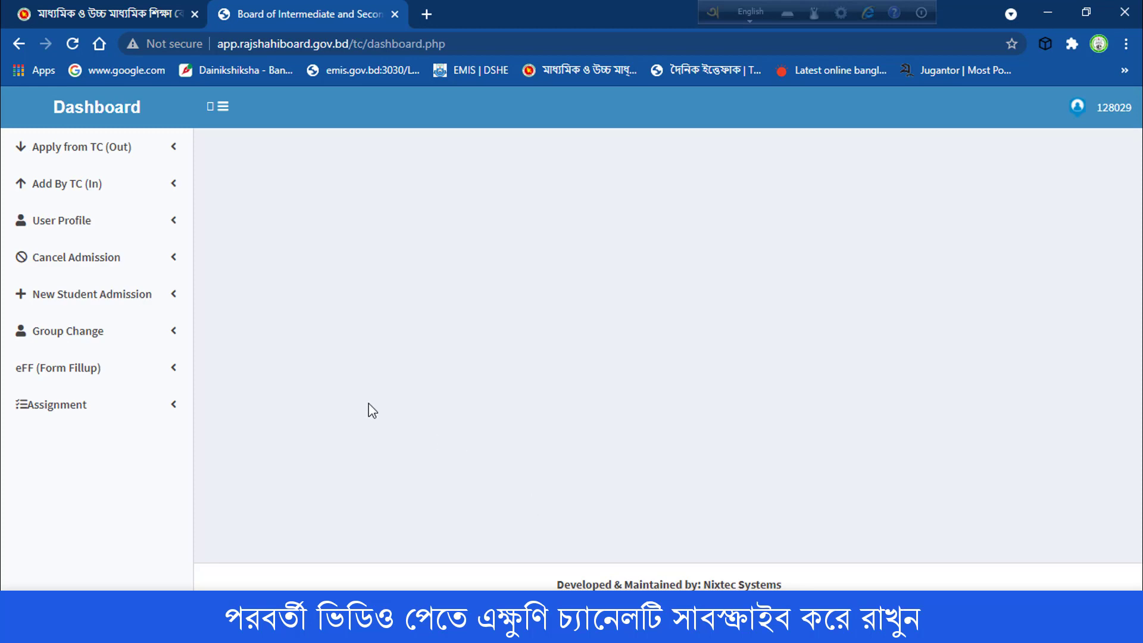
Step: Open the Upload Assignment Marks page of the Assignment section
left_click(127, 415)
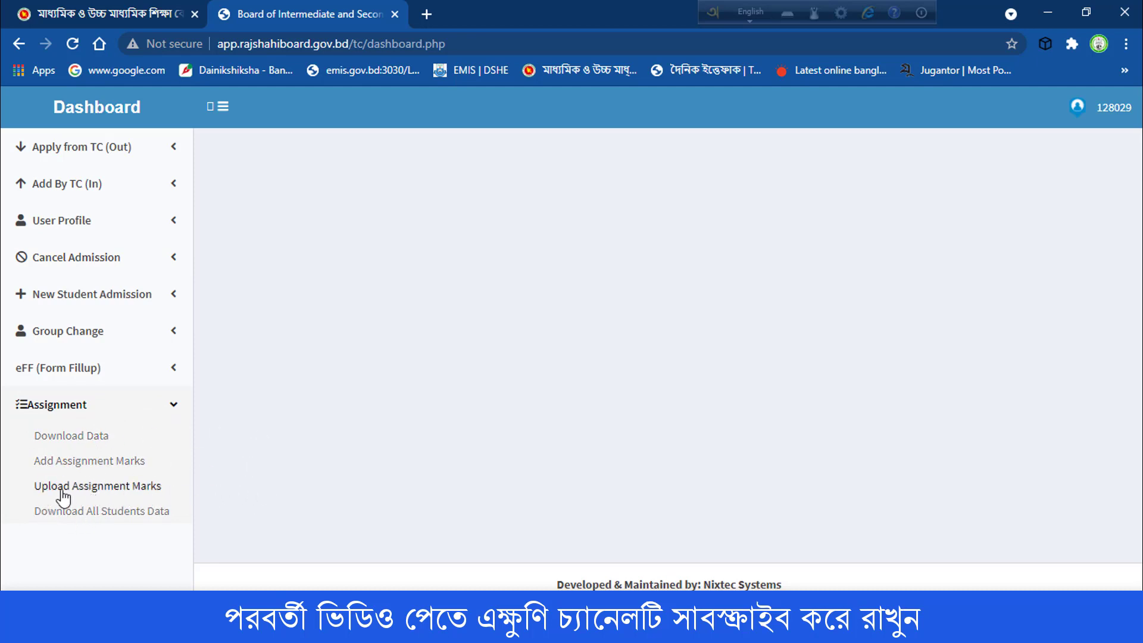
left_click(113, 488)
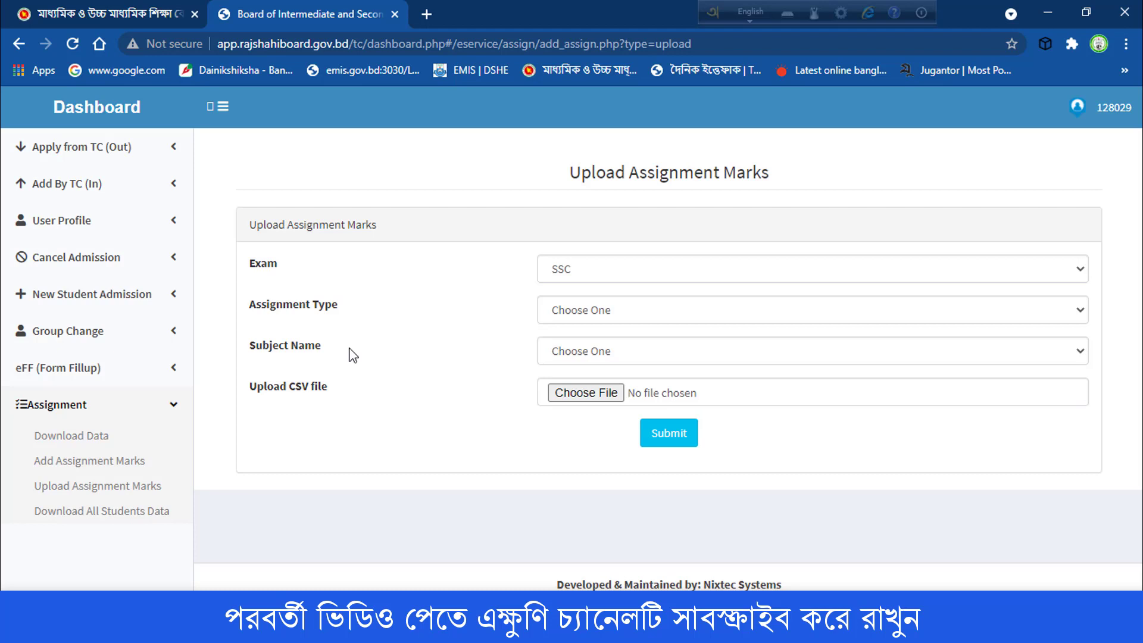
Step: Preview the Download Data form with Assignment 1 and GEOGRAPHY AND ENVIRONMENT, and return to the Upload Assignment Marks page
left_click(54, 436)
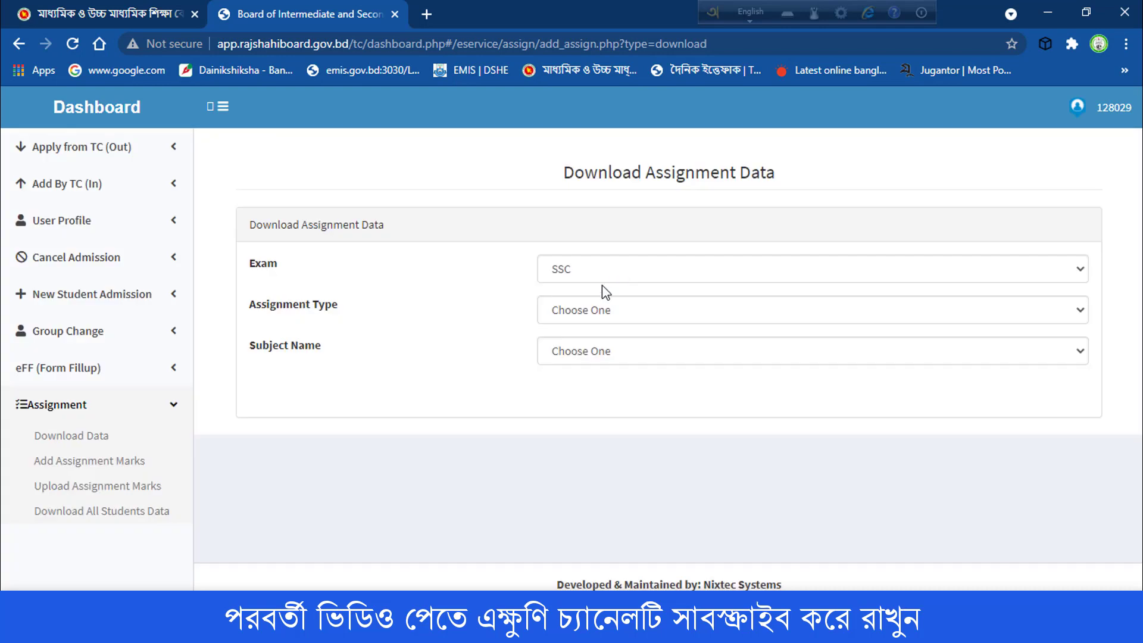
left_click(573, 314)
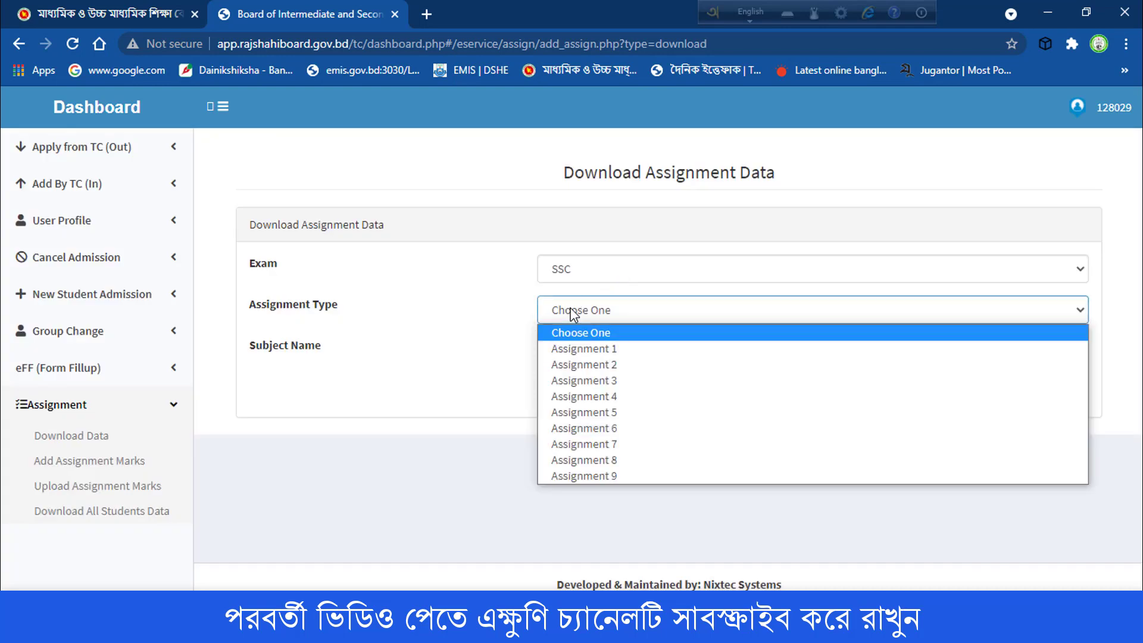
left_click(581, 348)
left_click(581, 351)
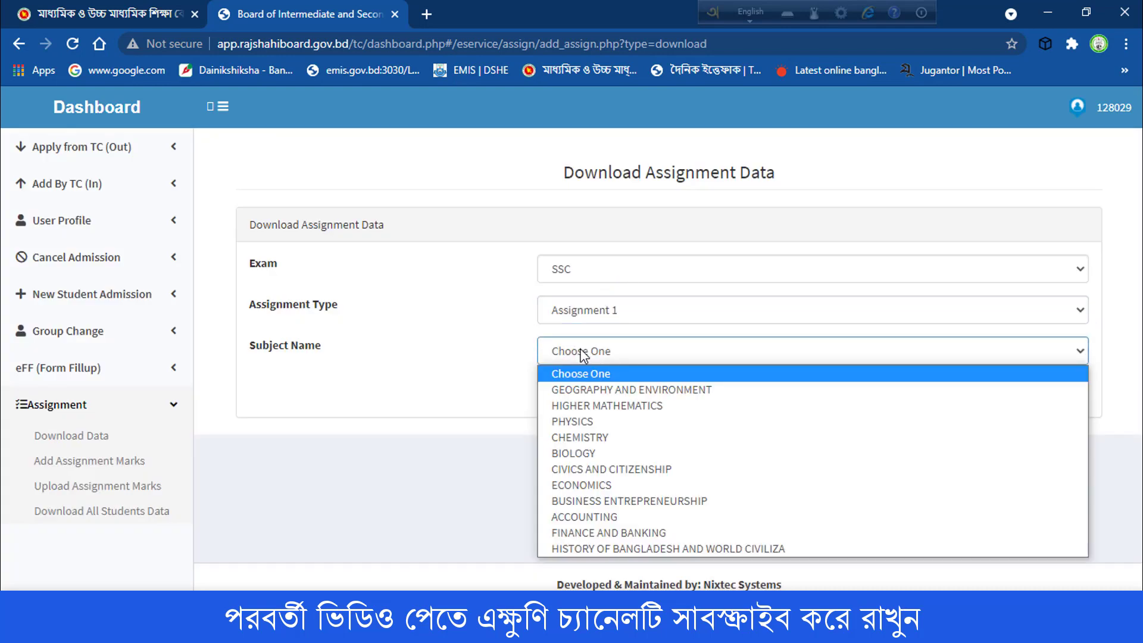
left_click(583, 389)
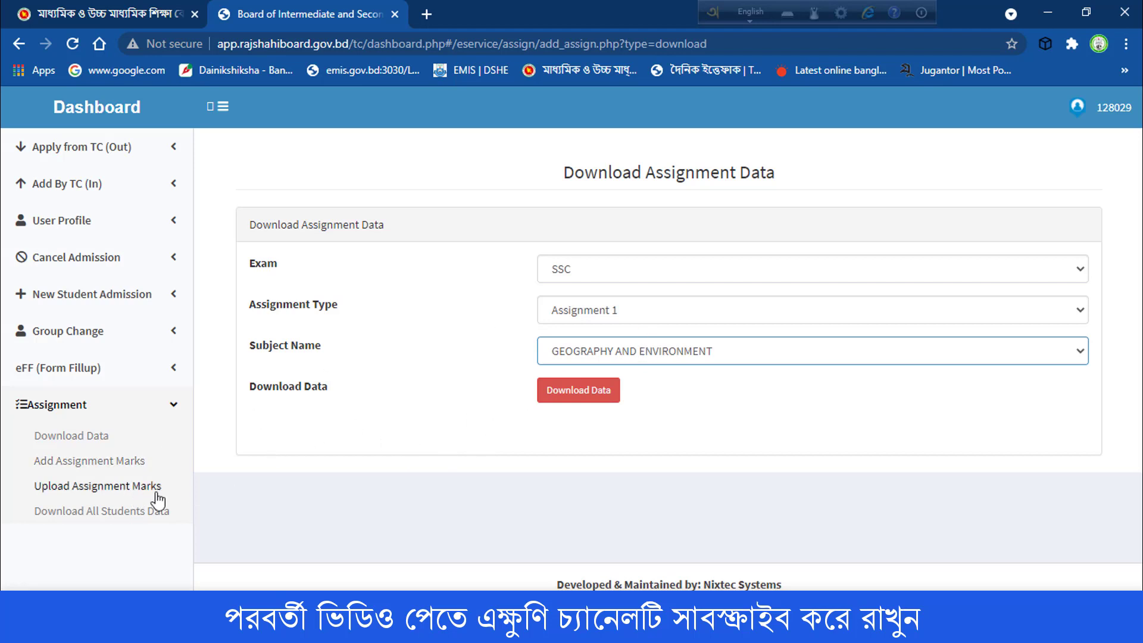
left_click(89, 486)
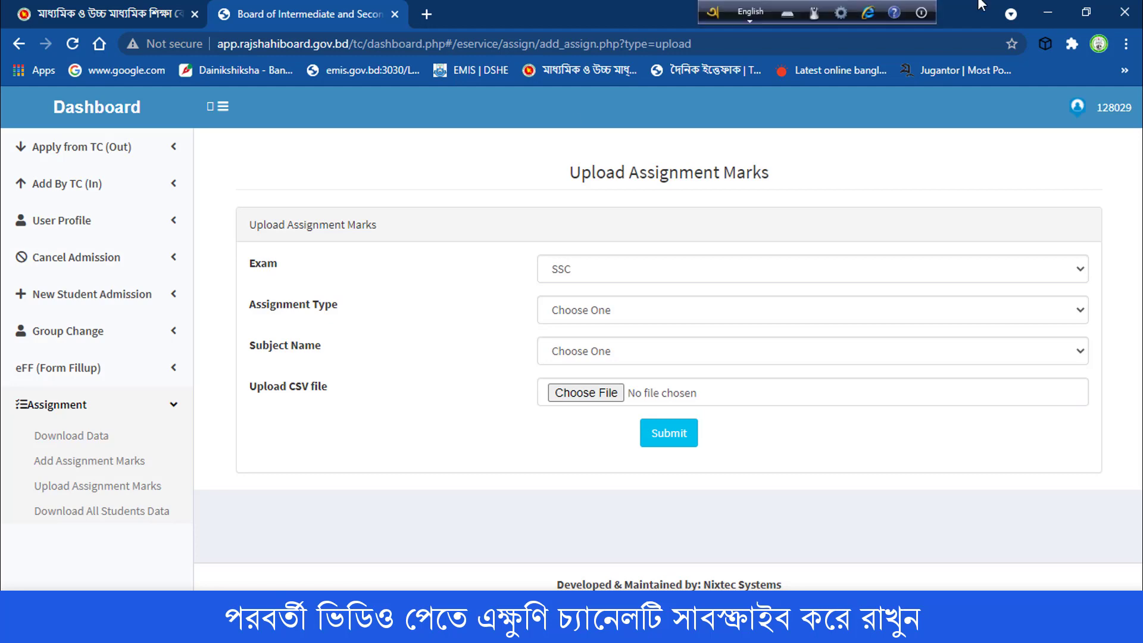
Step: Switch to the desktop and browse the UPLOAD ASSIGNMENT folder to BUSINESS STUDIES, FINANCE AND BANKING in File Explorer
left_click(1046, 13)
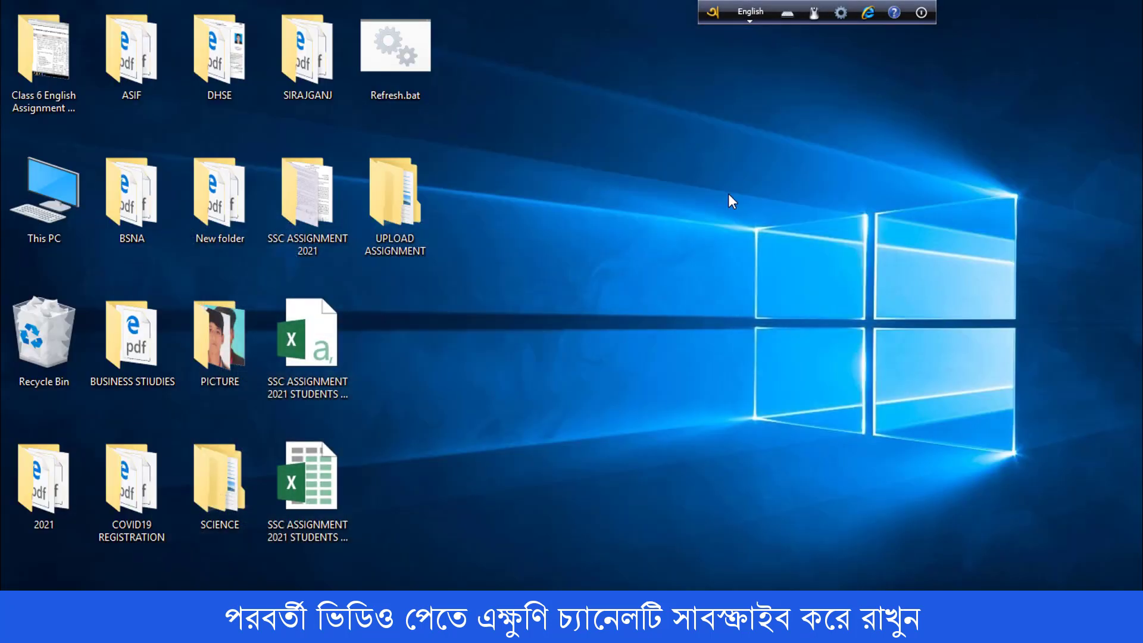
double_click(398, 191)
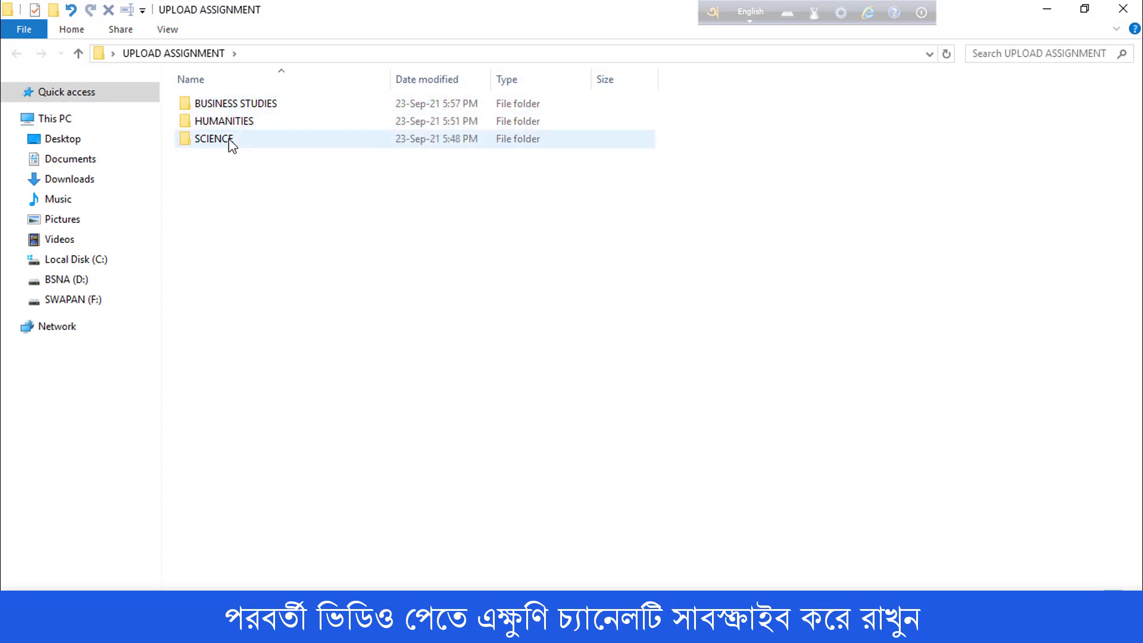
double_click(255, 109)
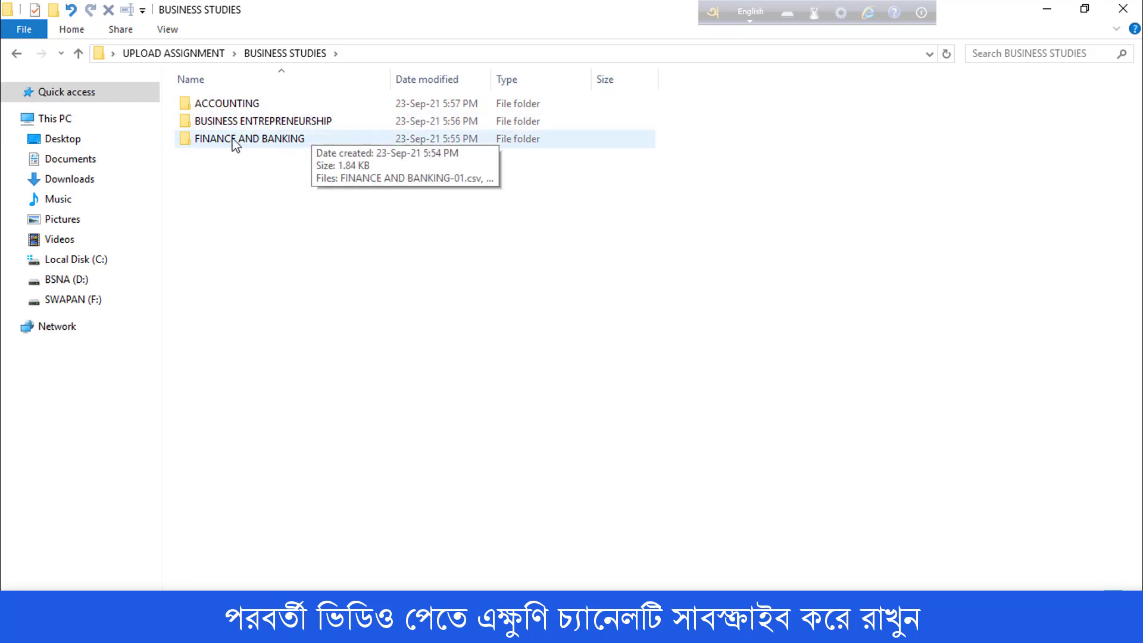
double_click(290, 143)
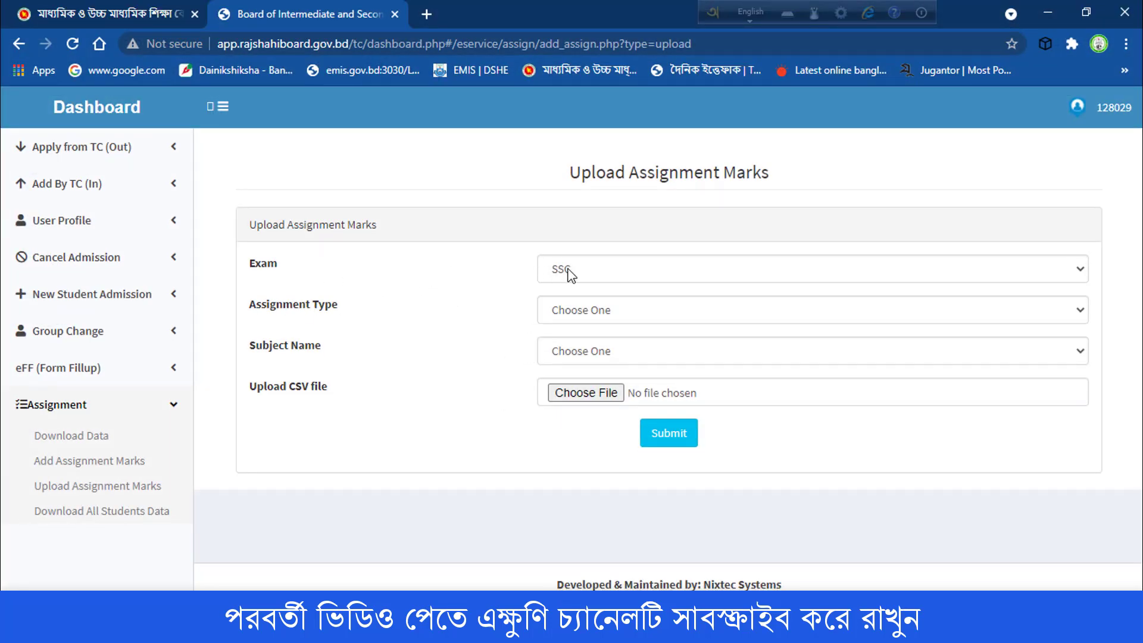
Step: On the Upload Assignment Marks form, choose Assignment 1 and subject FINANCE AND BANKING, and check the matching CSV files in File Explorer
left_click(587, 315)
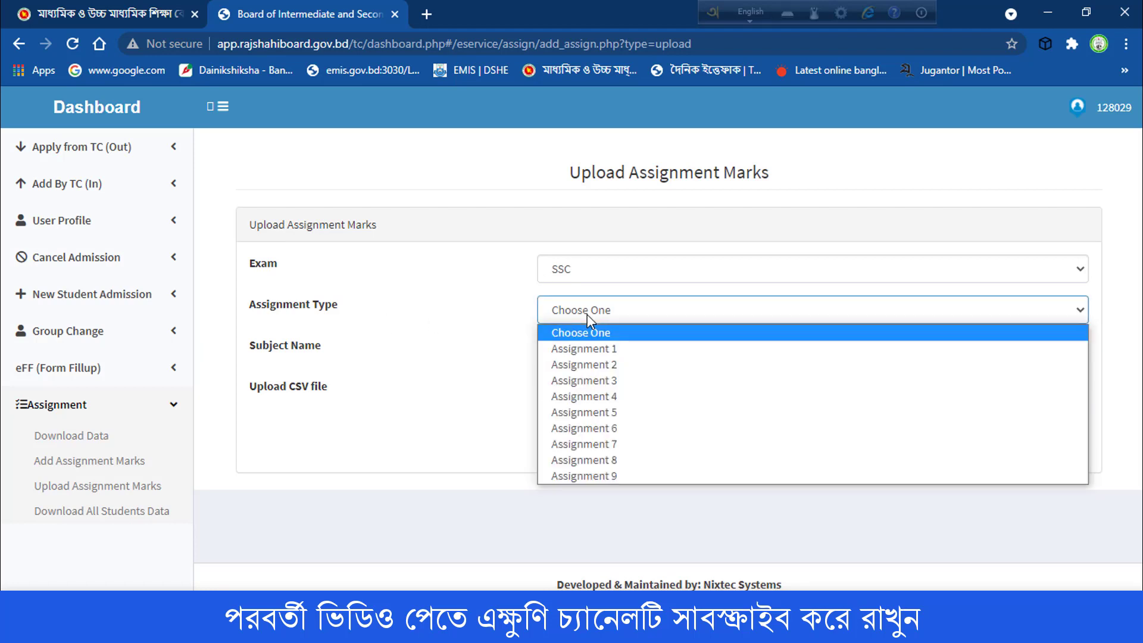
left_click(600, 349)
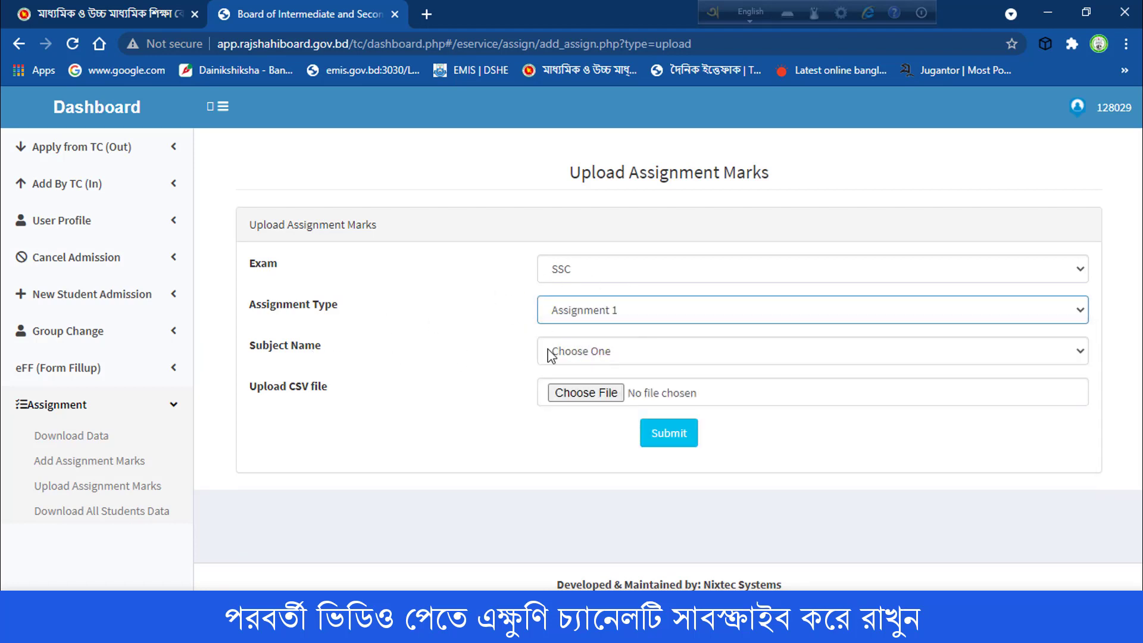
left_click(565, 354)
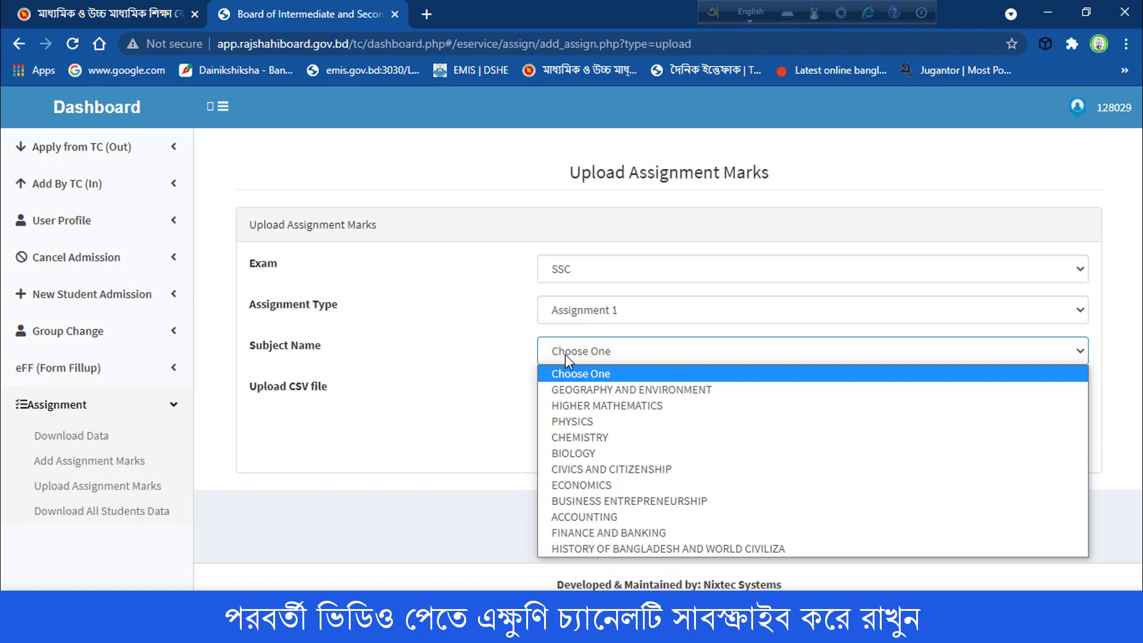
left_click(586, 536)
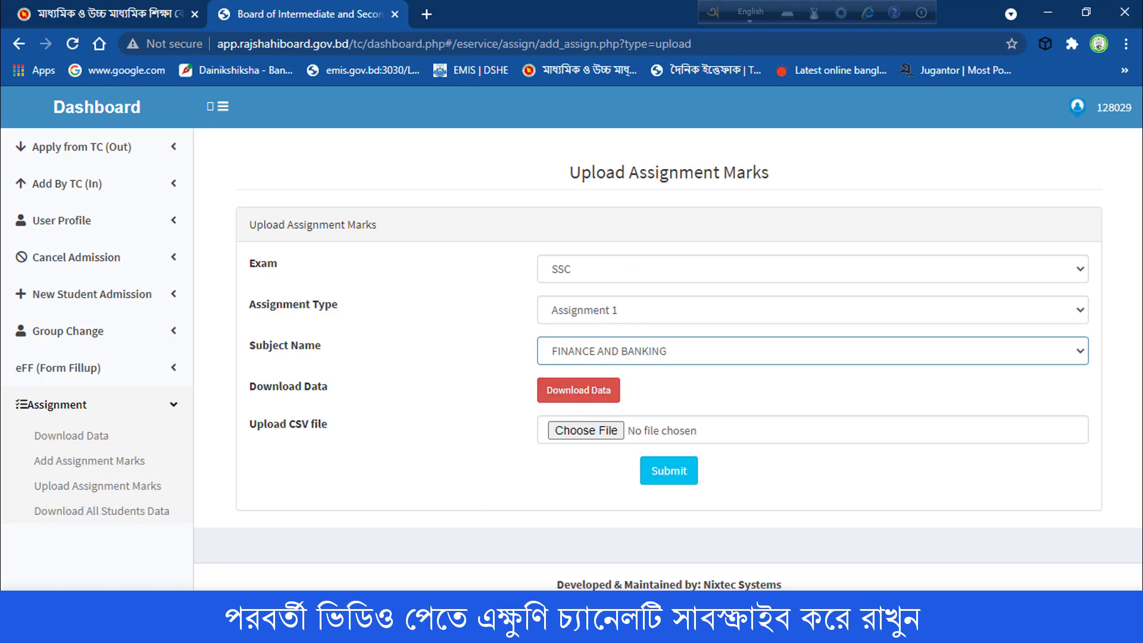
key("alt+Tab")
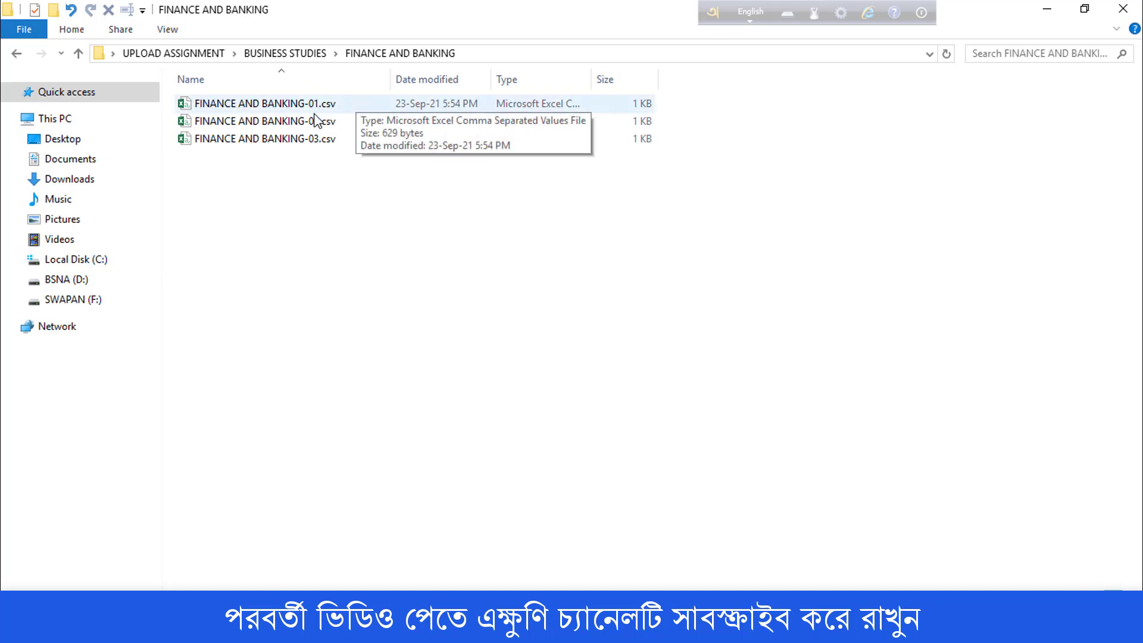
key("alt+Tab")
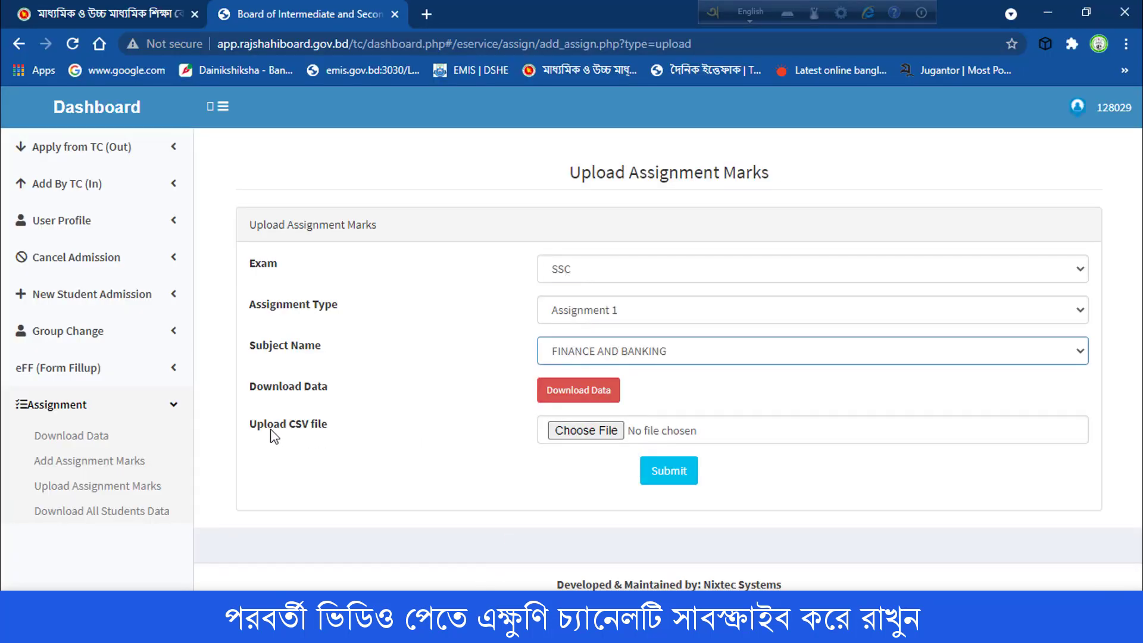
Step: Attach FINANCE AND BANKING-01.csv from the BUSINESS STUDIES folder and submit the Assignment 1 marks
left_click(587, 431)
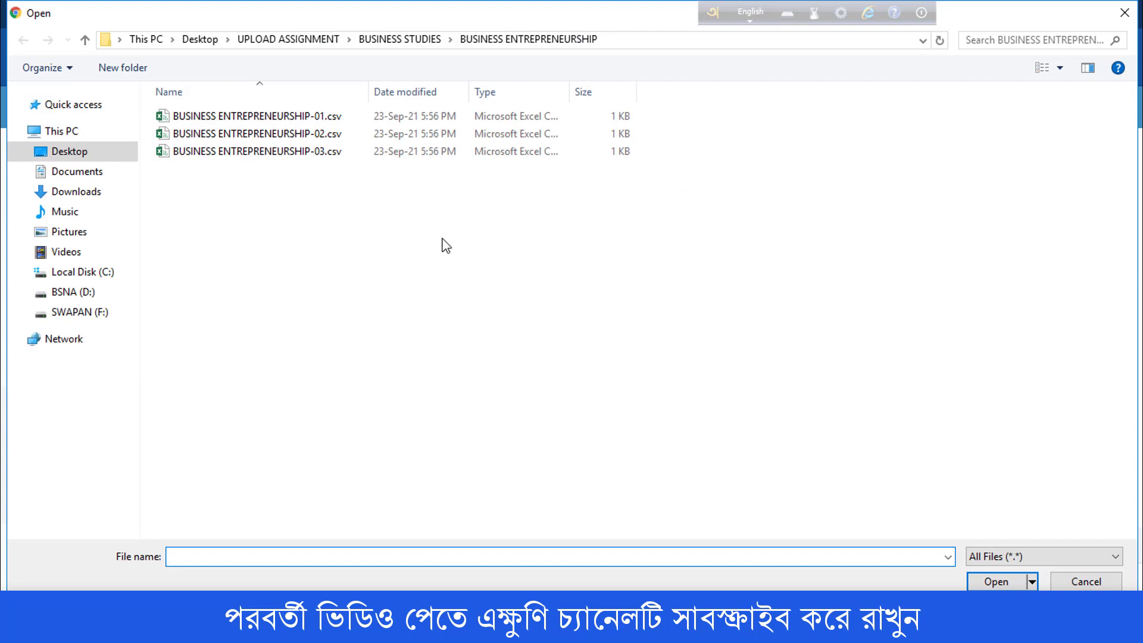
left_click(392, 39)
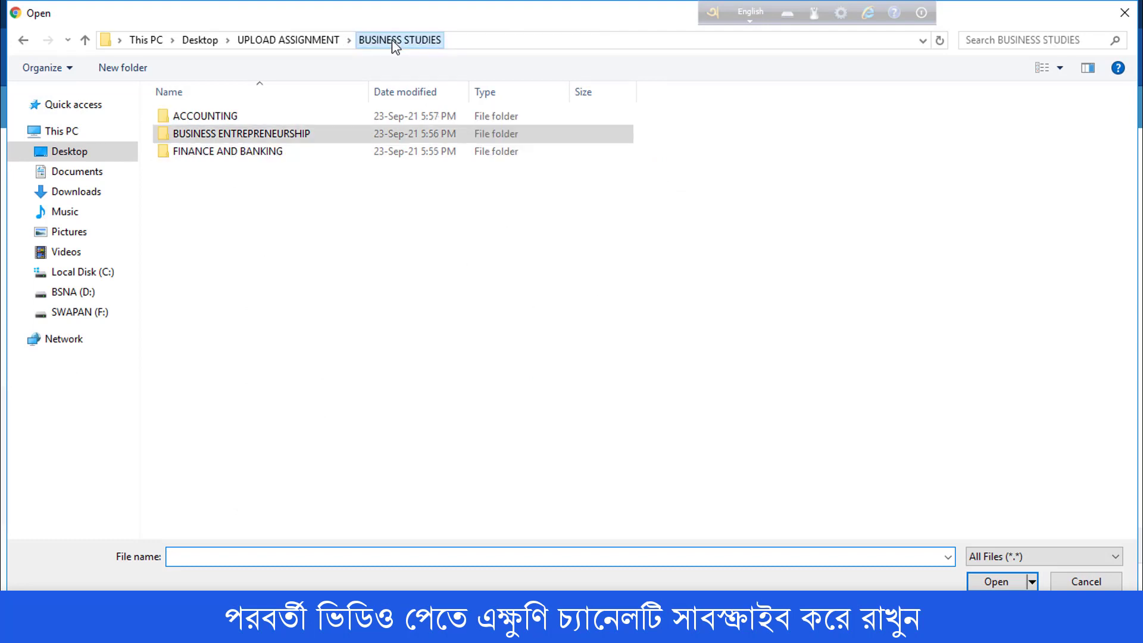
double_click(275, 151)
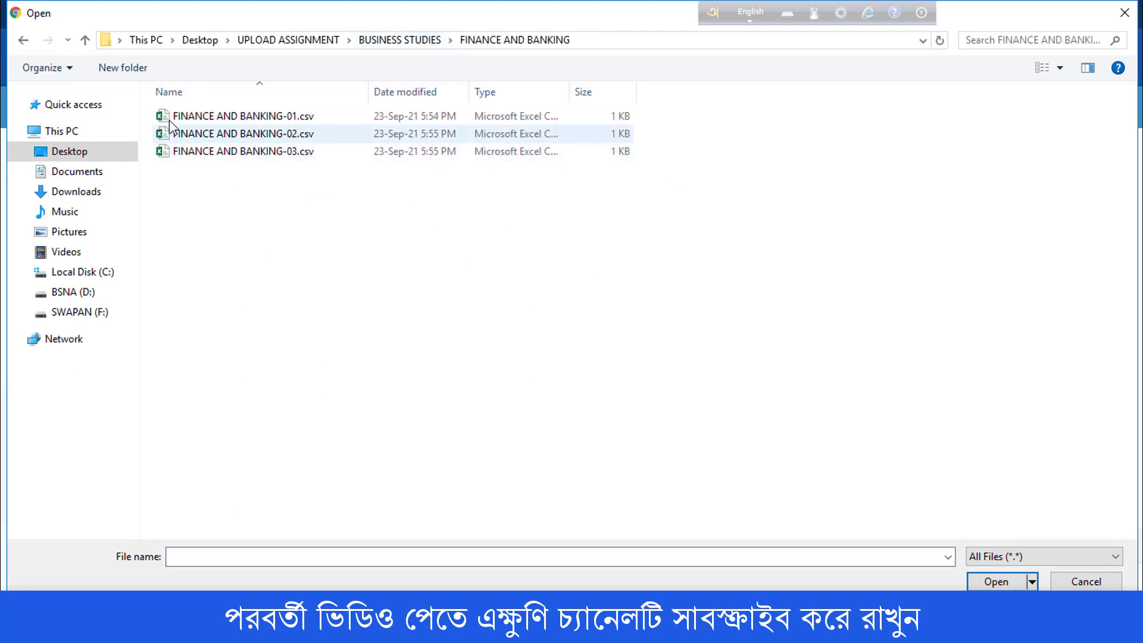
left_click(298, 123)
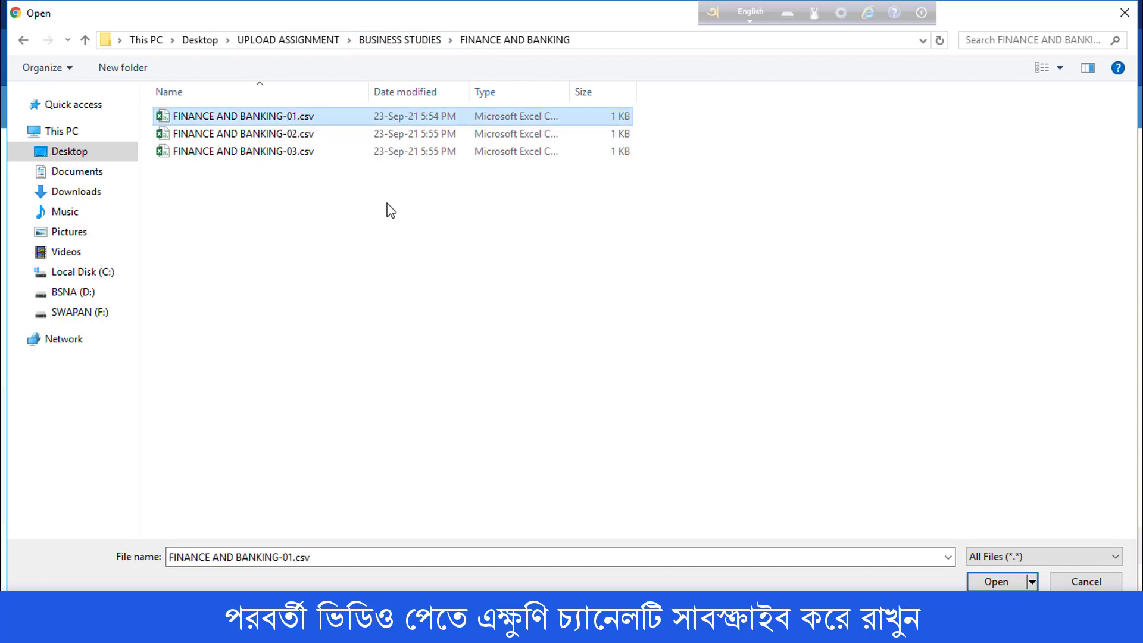
left_click(996, 580)
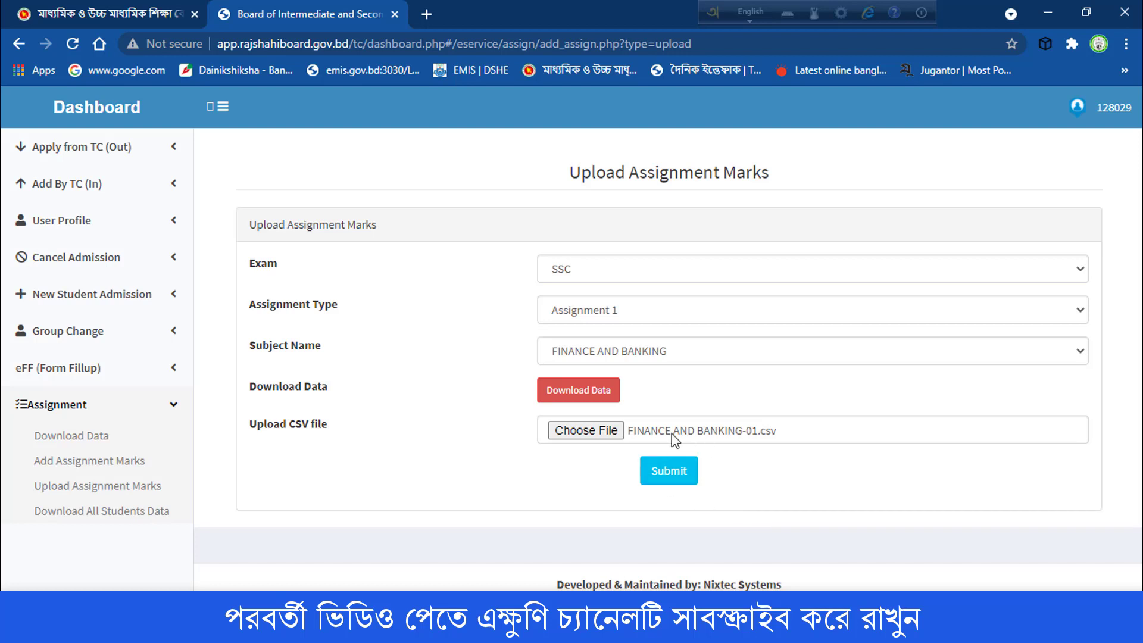
left_click(670, 475)
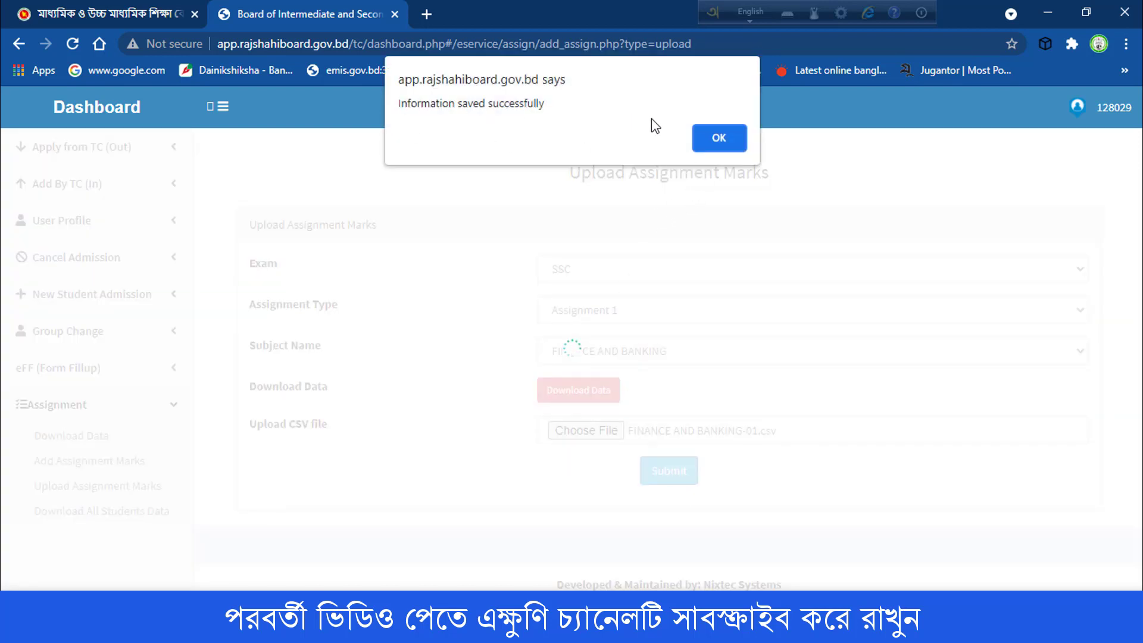
left_click(709, 138)
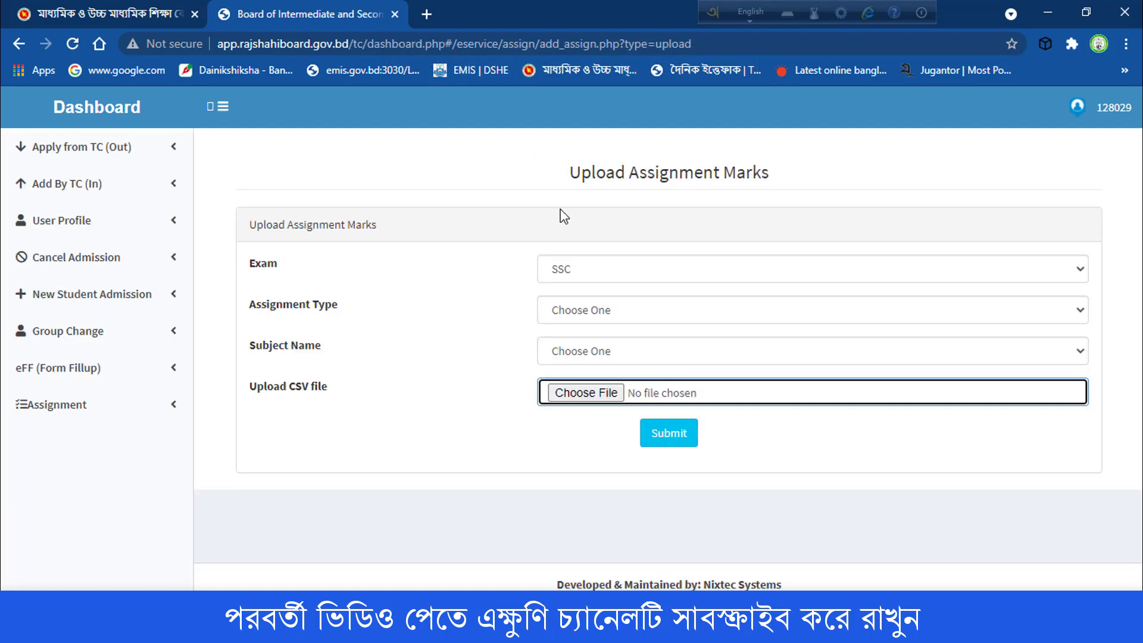
Step: Set the next marks upload to Assignment 2 with subject FINANCE AND BANKING
left_click(553, 313)
left_click(592, 364)
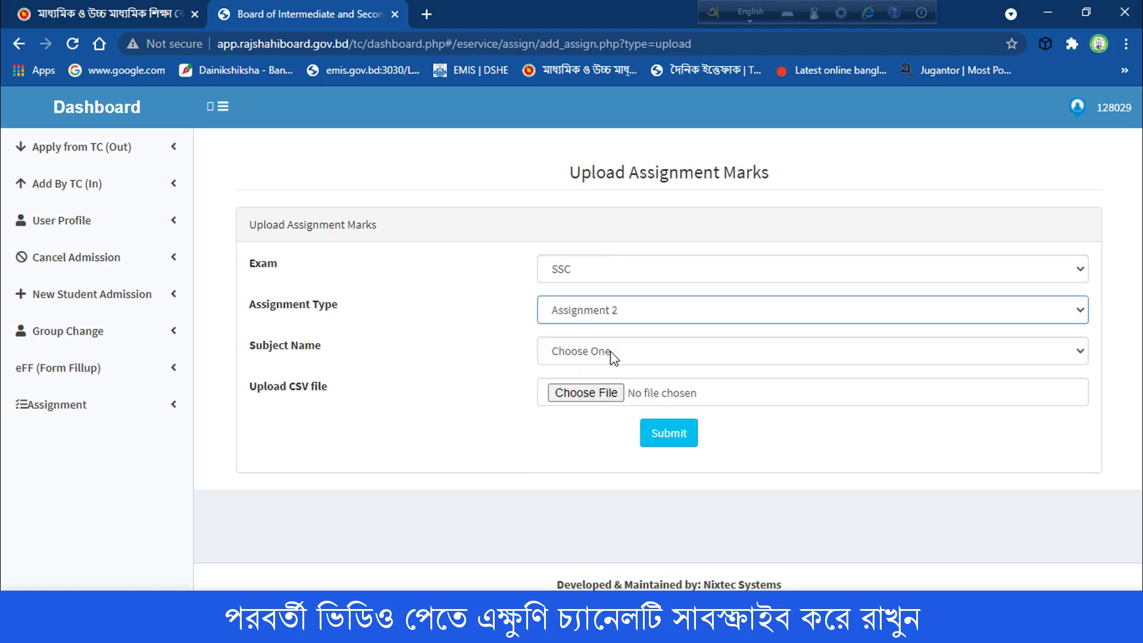
left_click(613, 356)
left_click(628, 532)
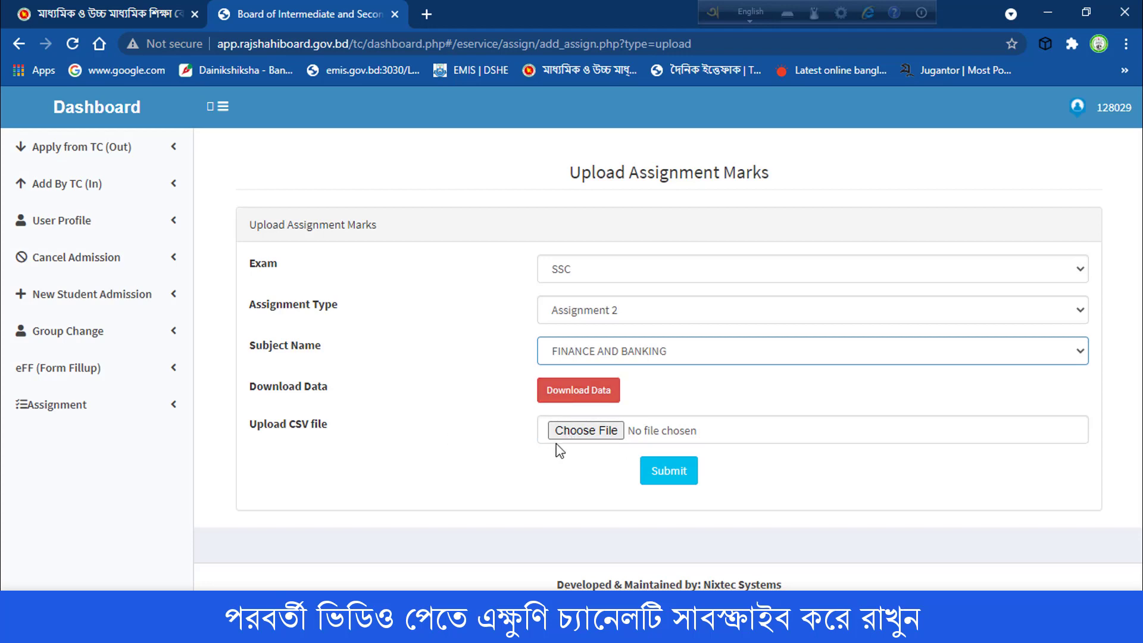
Step: Attach FINANCE AND BANKING-02.csv and submit the Assignment 2 marks
left_click(575, 432)
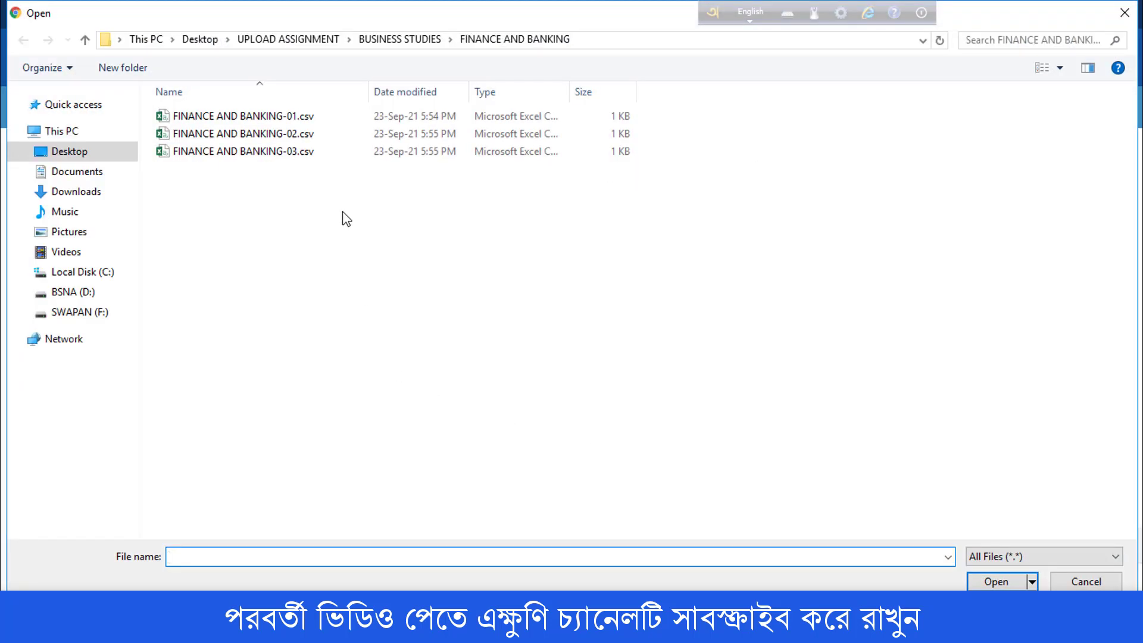
left_click(335, 139)
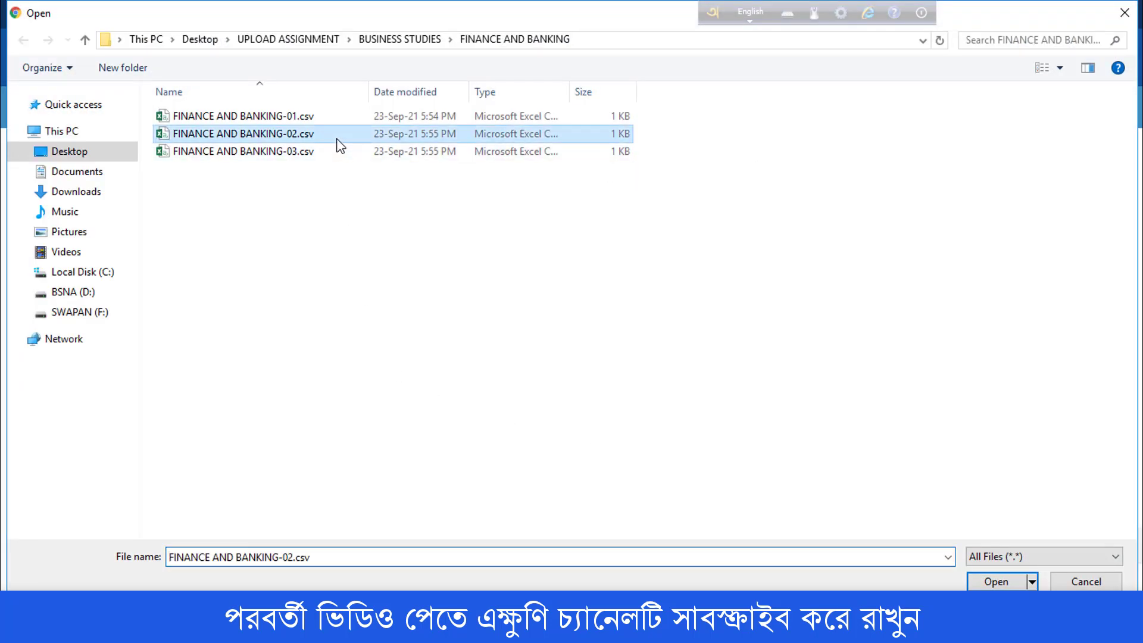
left_click(982, 585)
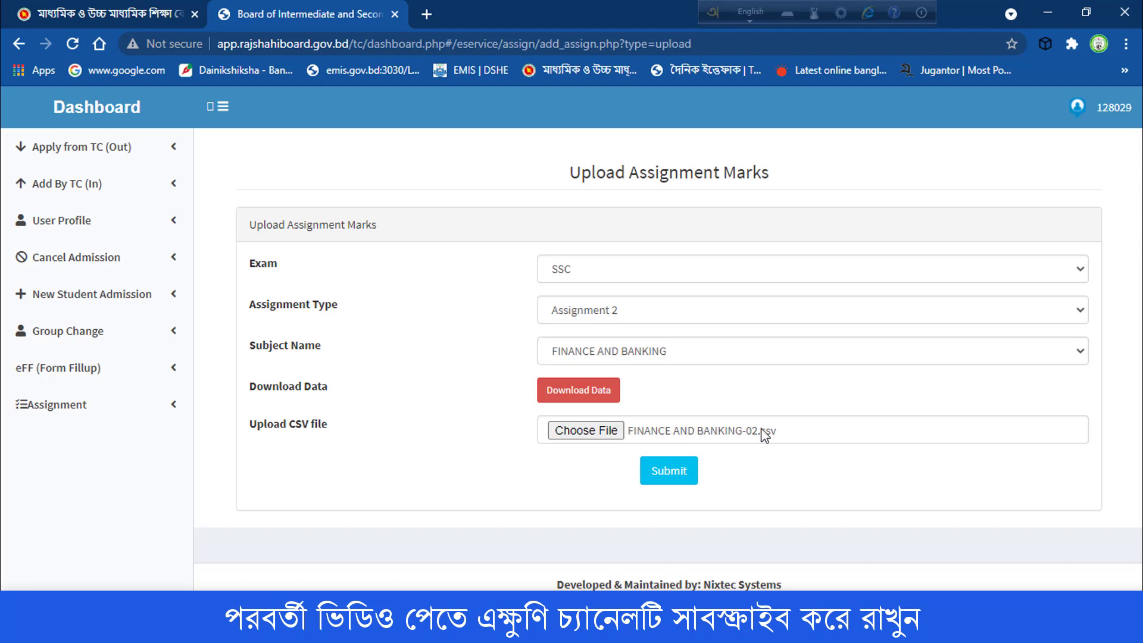
left_click(670, 476)
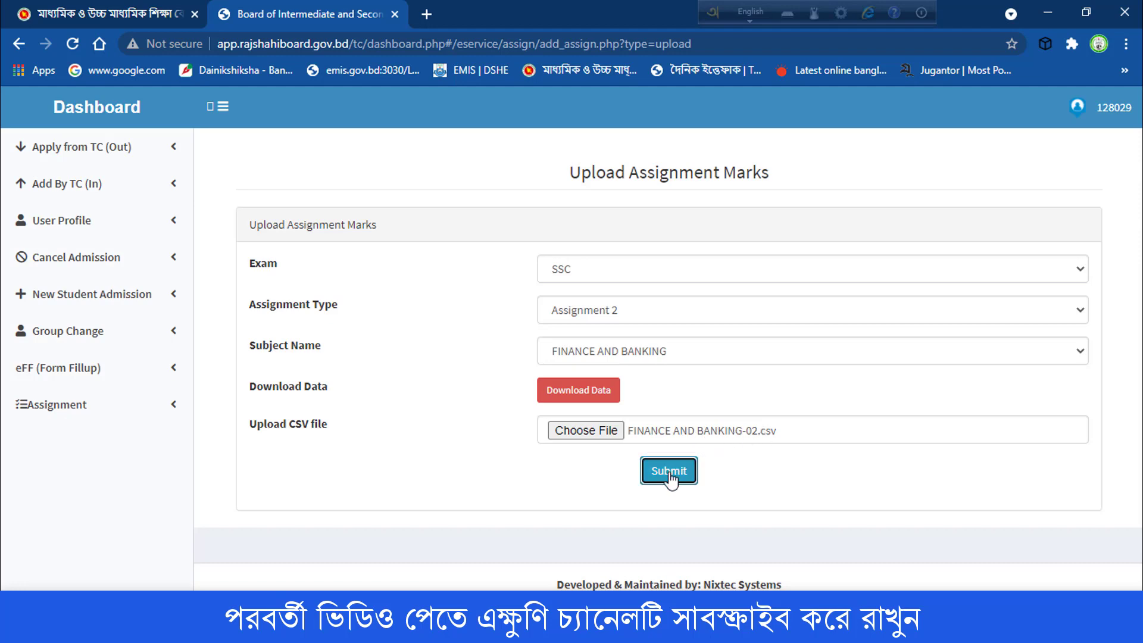
Step: Dismiss the save confirmation and set the next marks upload to Assignment 3 with subject FINANCE AND BANKING
left_click(720, 137)
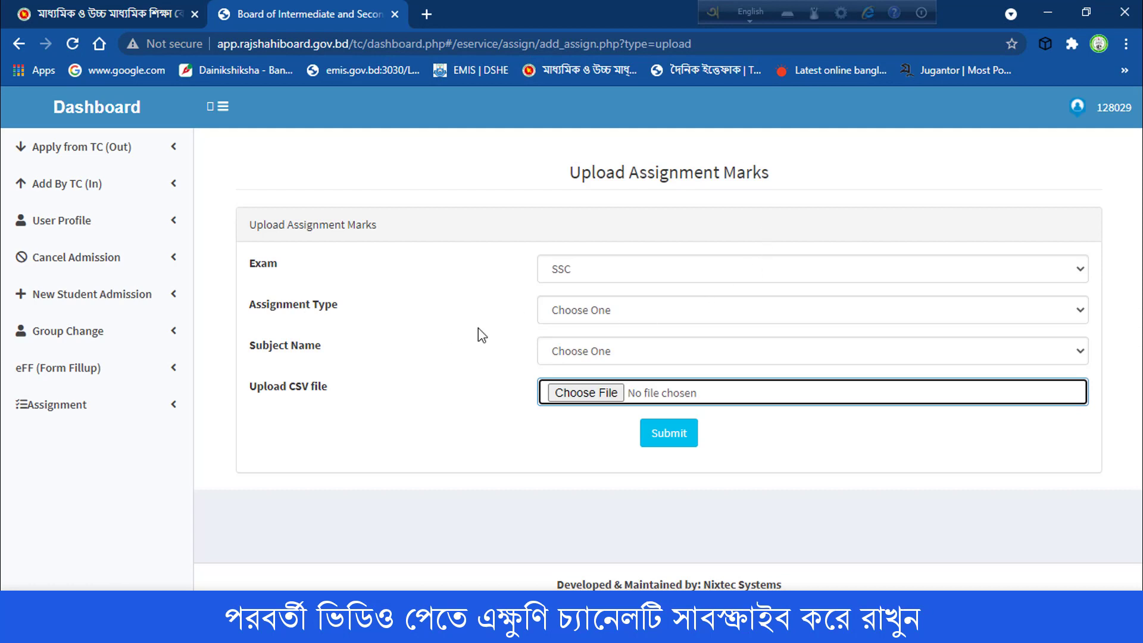
left_click(584, 312)
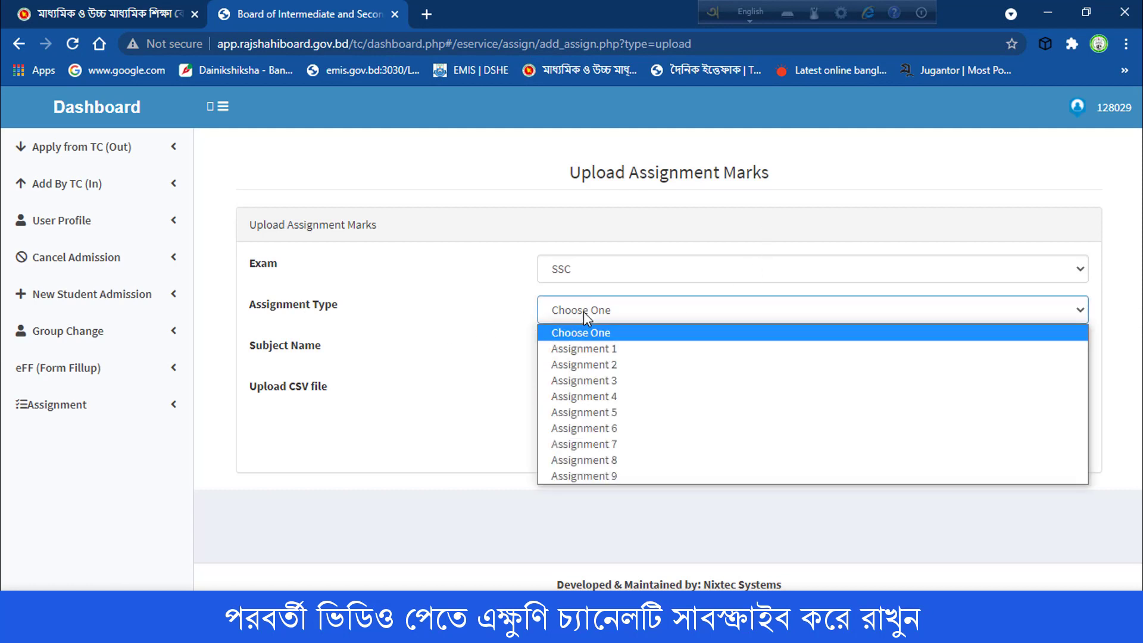
left_click(616, 384)
left_click(564, 355)
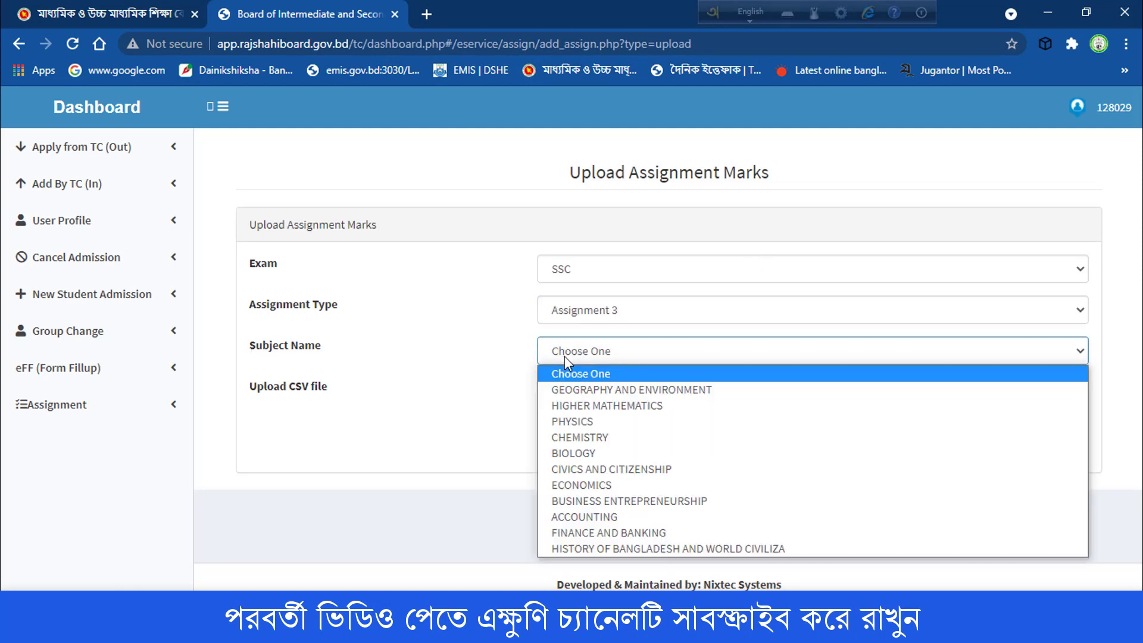
left_click(605, 533)
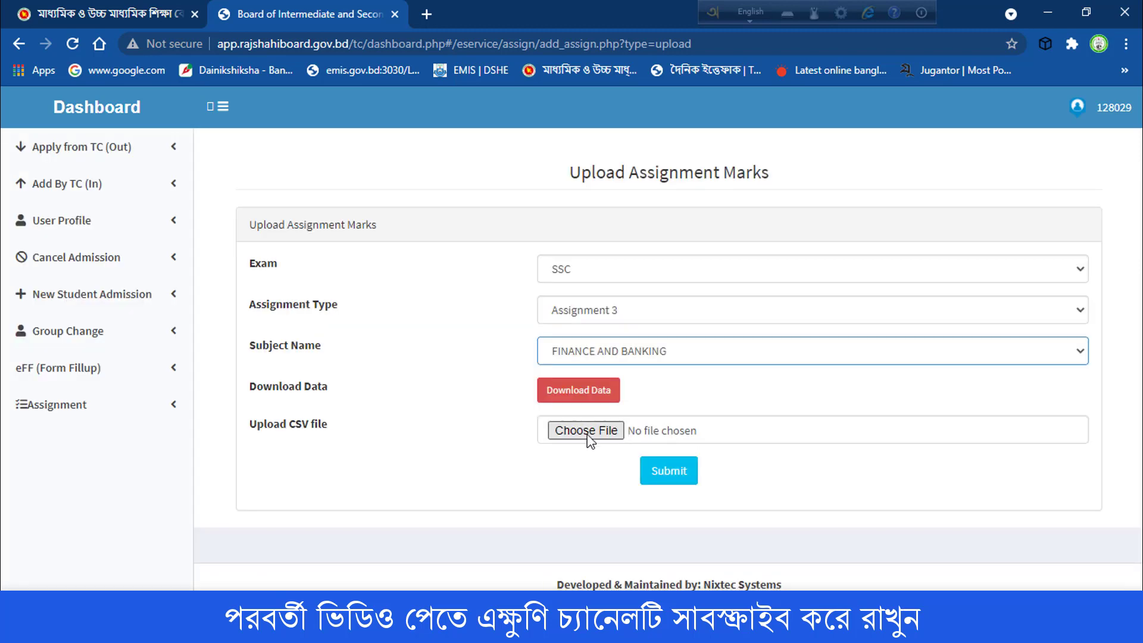
Step: Attach FINANCE AND BANKING-03.csv and submit the Assignment 3 marks
left_click(585, 431)
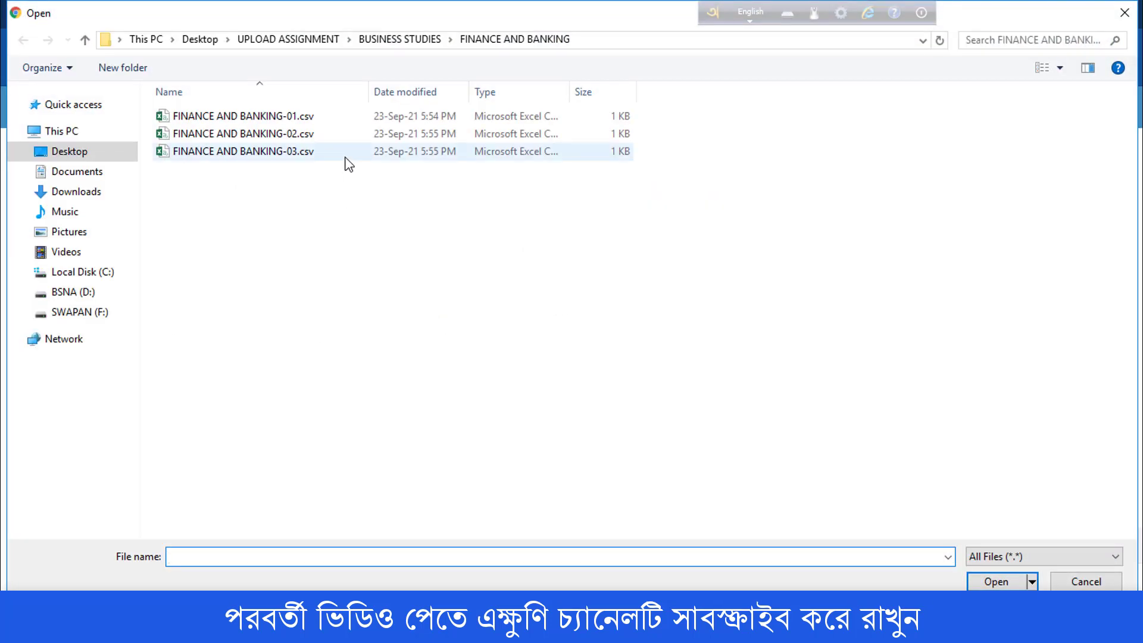
left_click(346, 153)
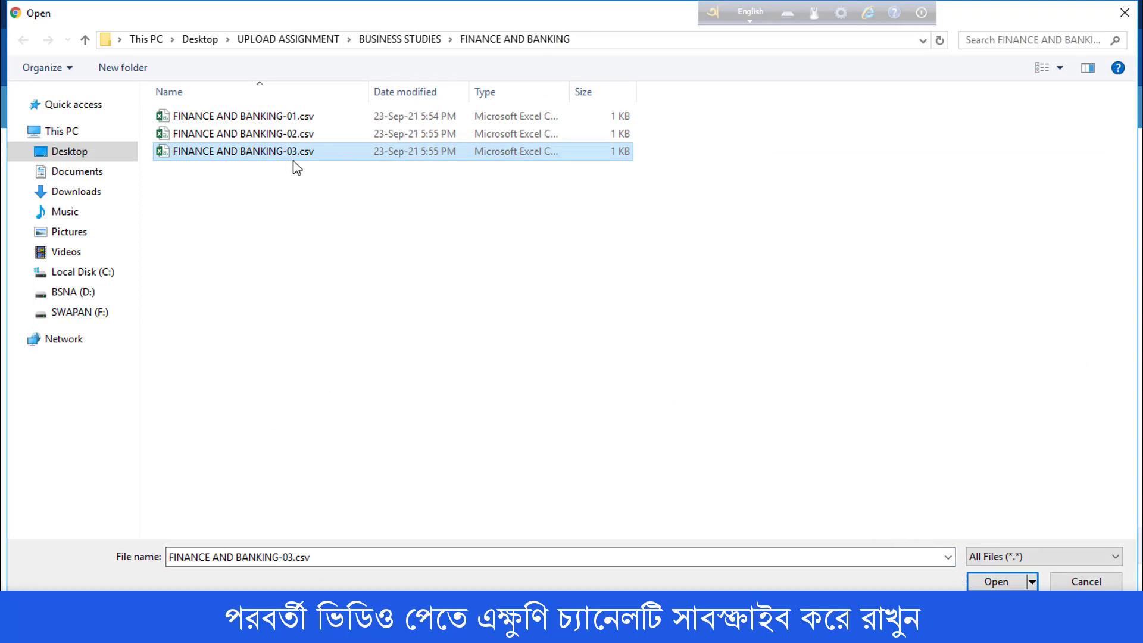
left_click(995, 580)
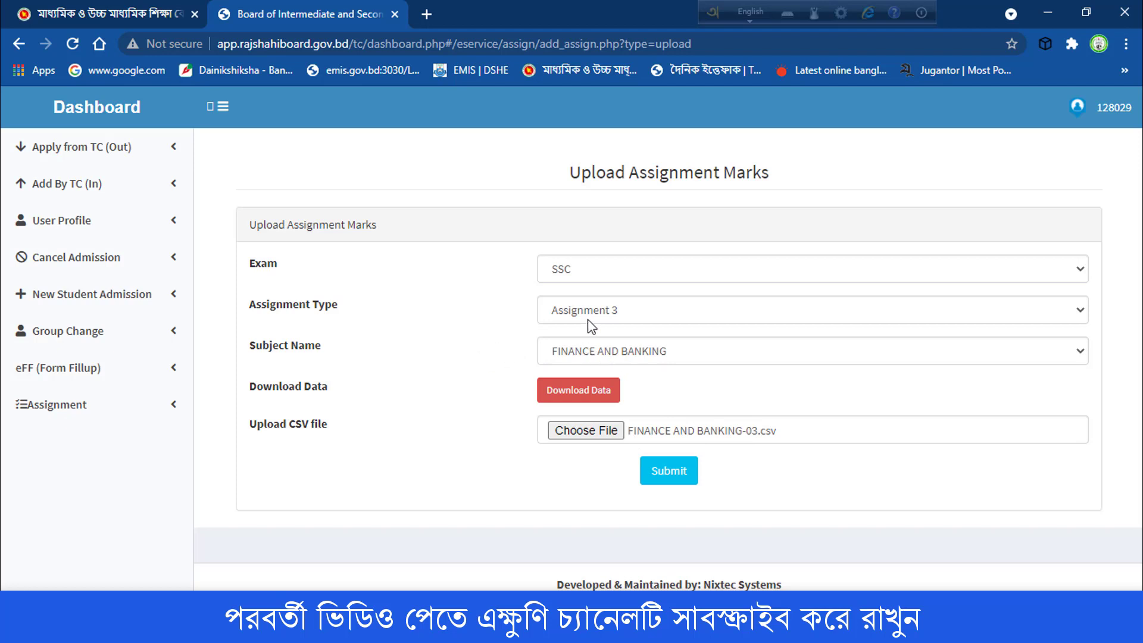
left_click(668, 472)
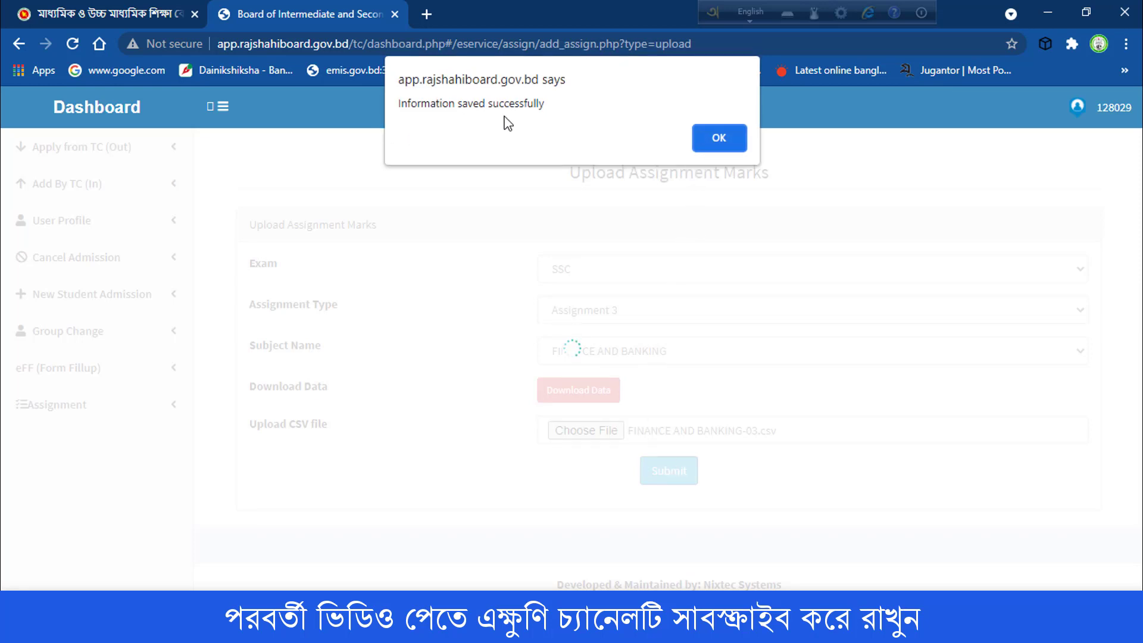
left_click(711, 136)
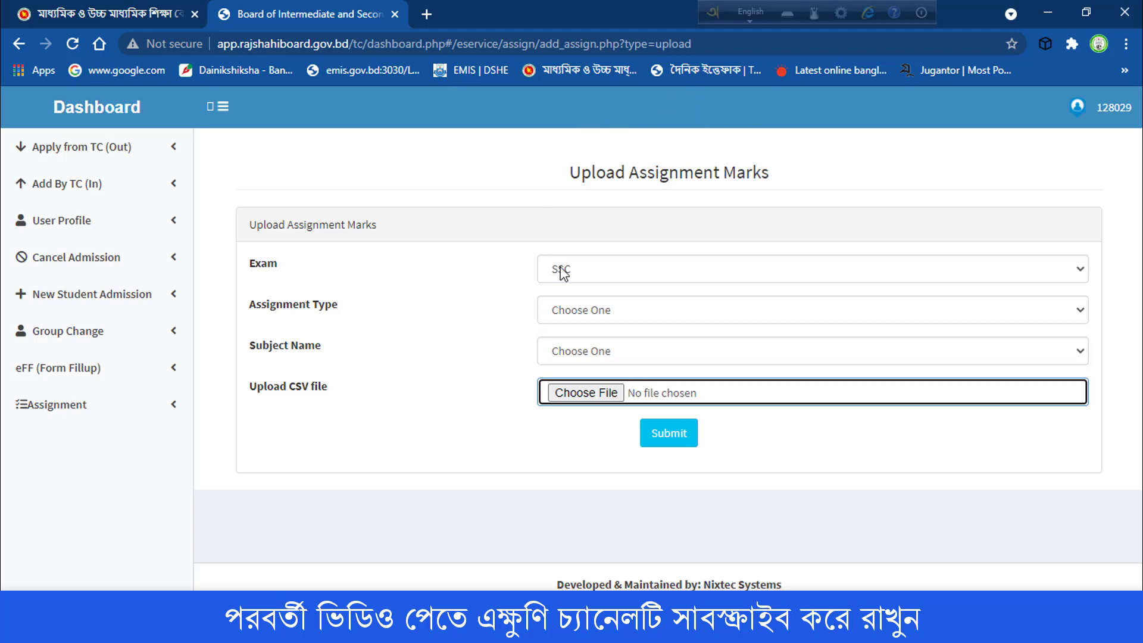
Step: Sign out of the board portal account and close the browser
left_click(1115, 110)
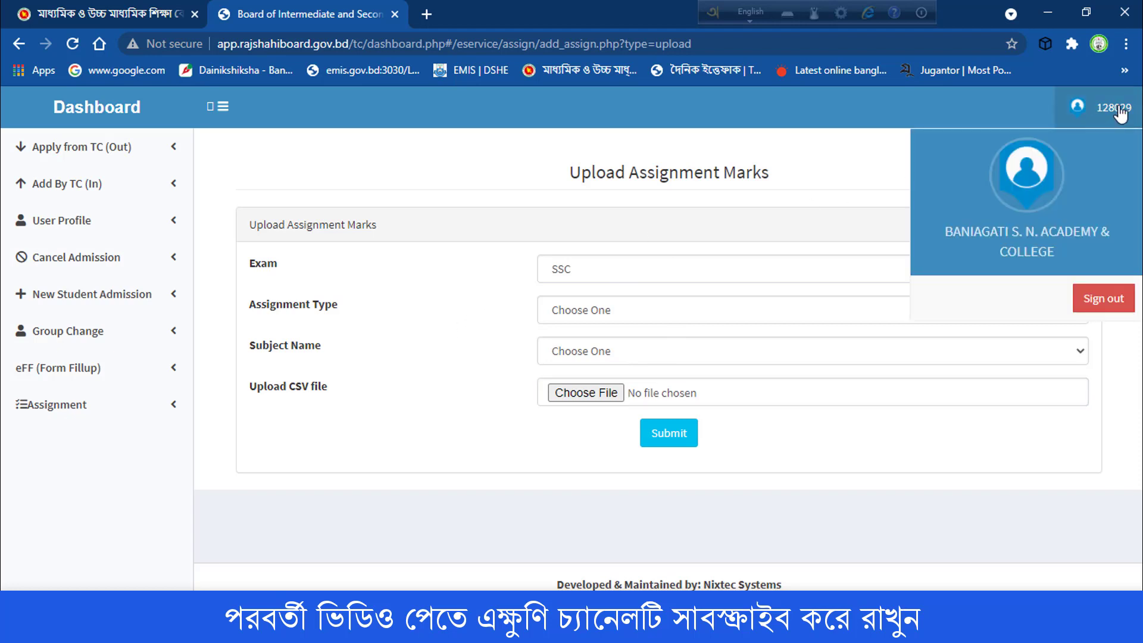
left_click(1103, 298)
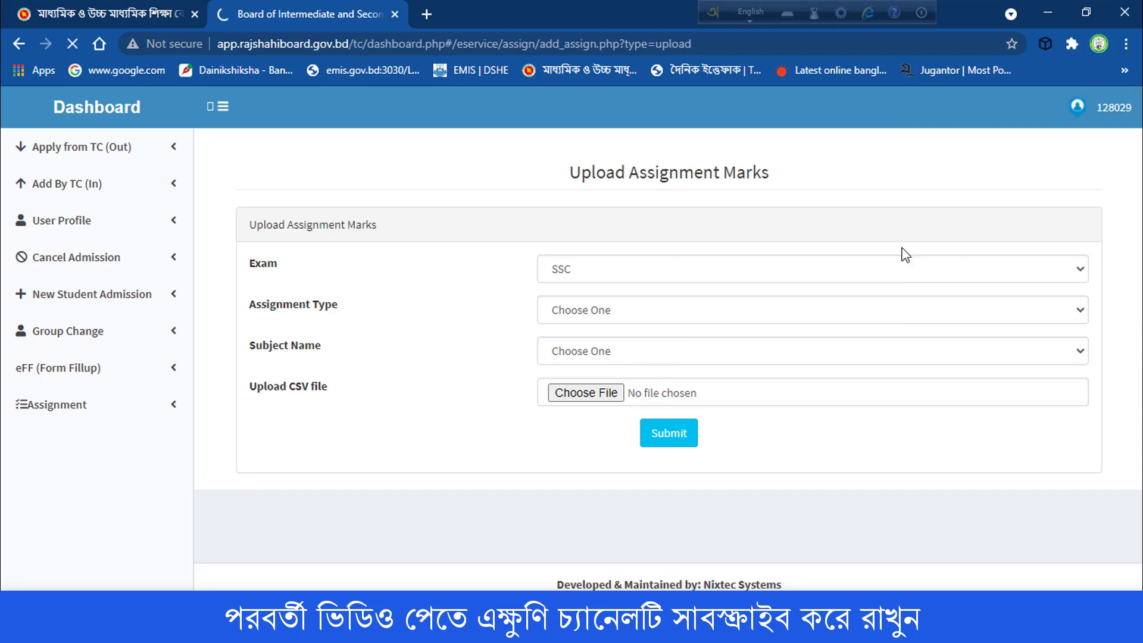
left_click(1124, 12)
Step: In File Explorer, go back from FINANCE AND BANKING to the UPLOAD ASSIGNMENT folder, view the Desktop folder, and close the window
left_click(268, 55)
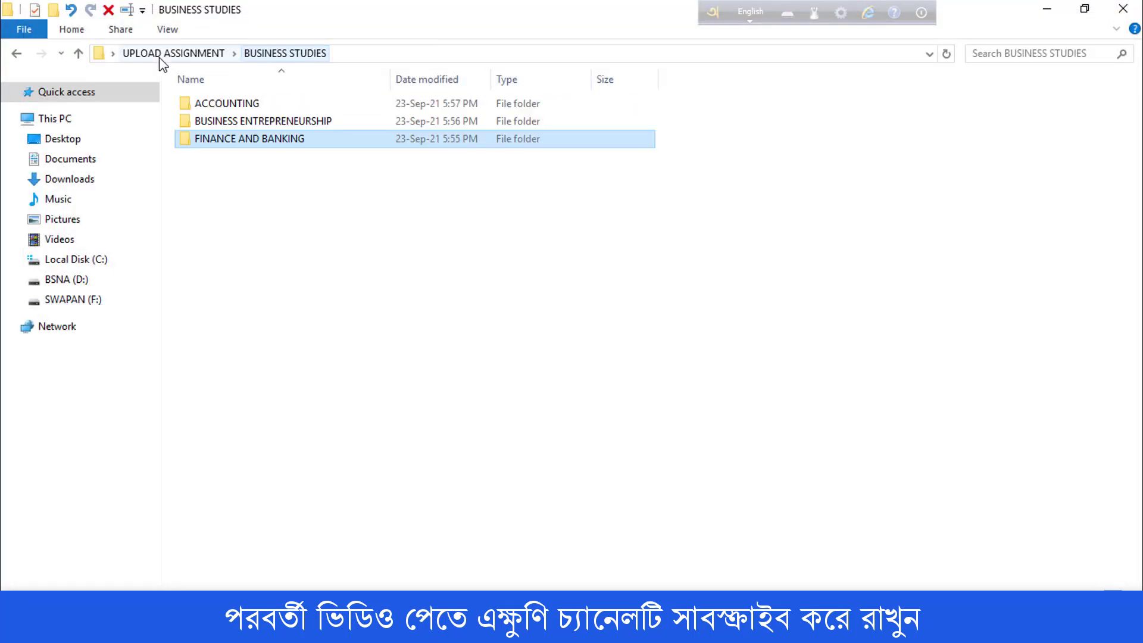
left_click(160, 56)
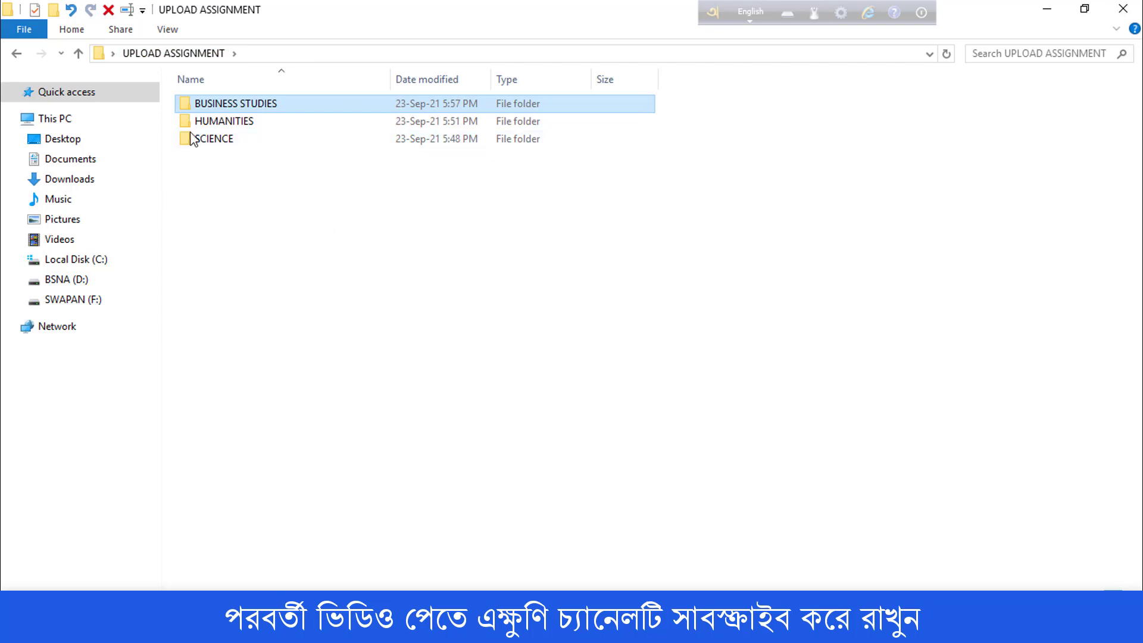
left_click(63, 139)
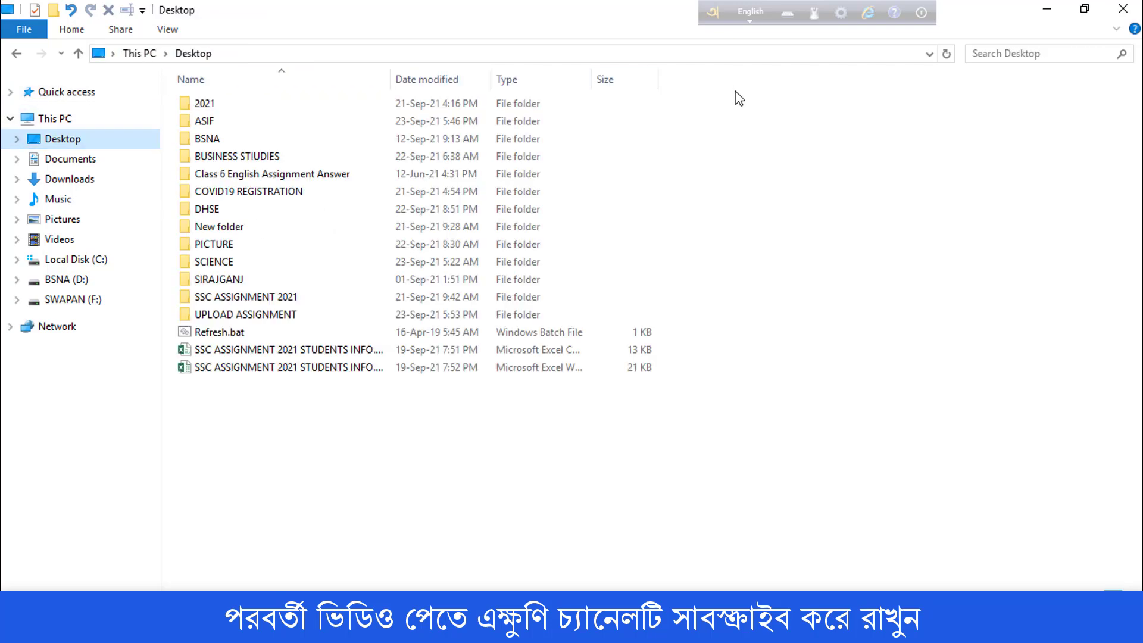
left_click(1123, 8)
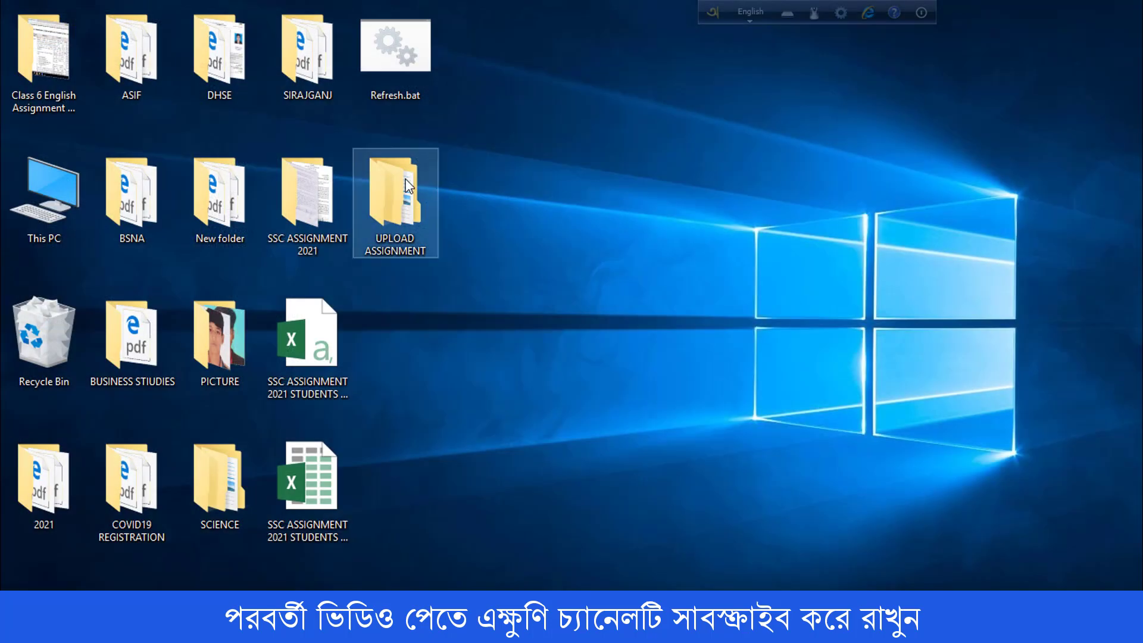
Step: Review the CSV files in the ACCOUNTING folder under UPLOAD ASSIGNMENT > BUSINESS STUDIES, and close the folder window
double_click(395, 196)
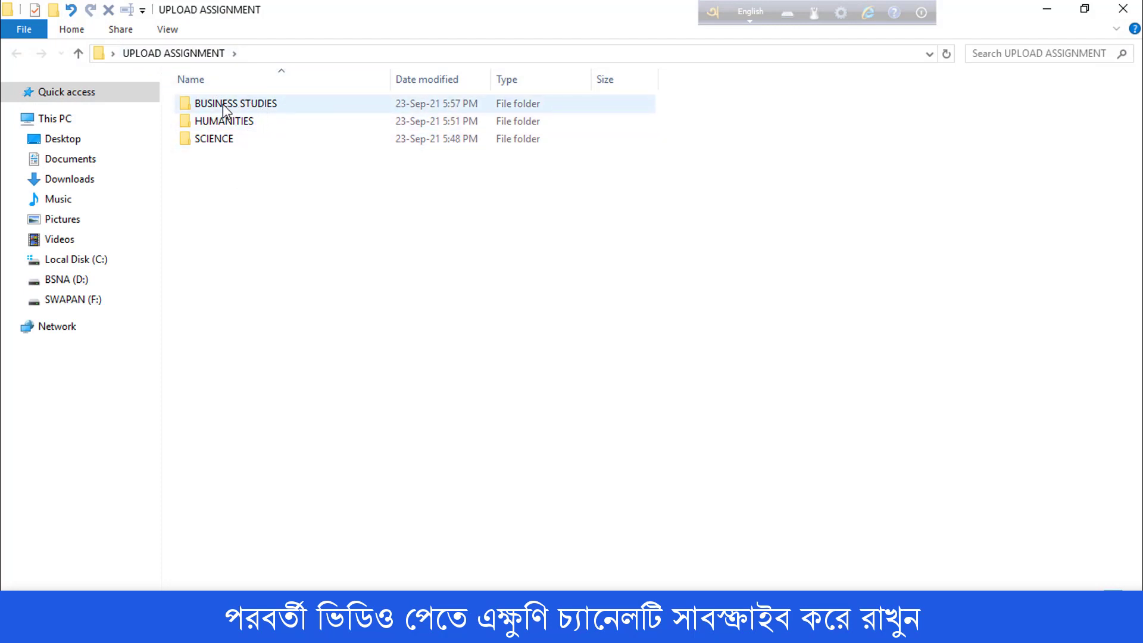
double_click(246, 106)
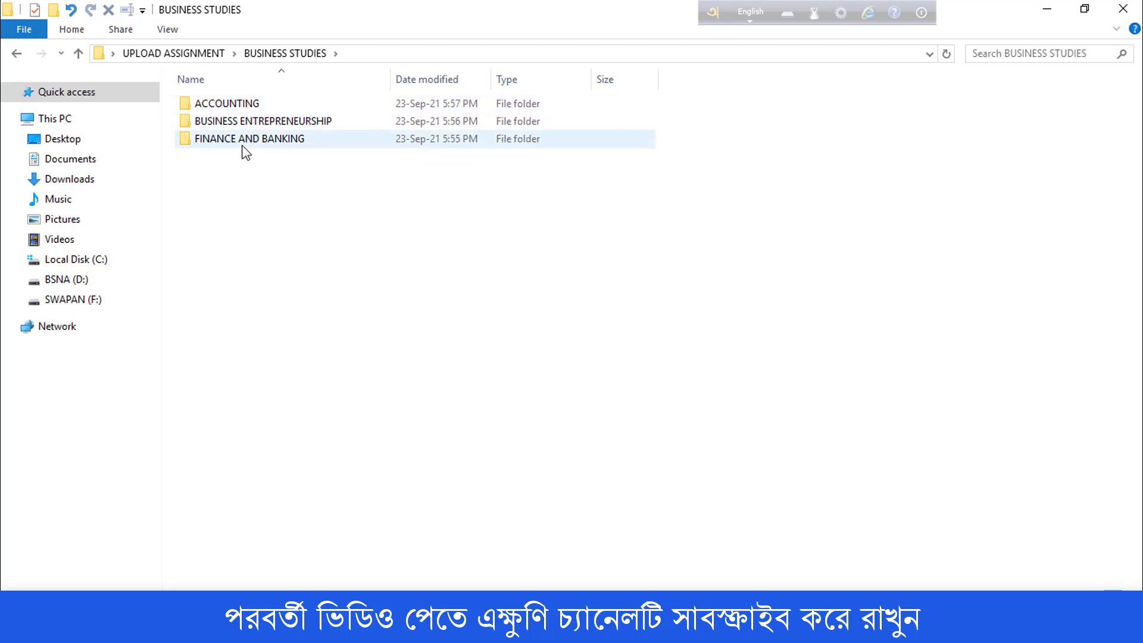
double_click(248, 106)
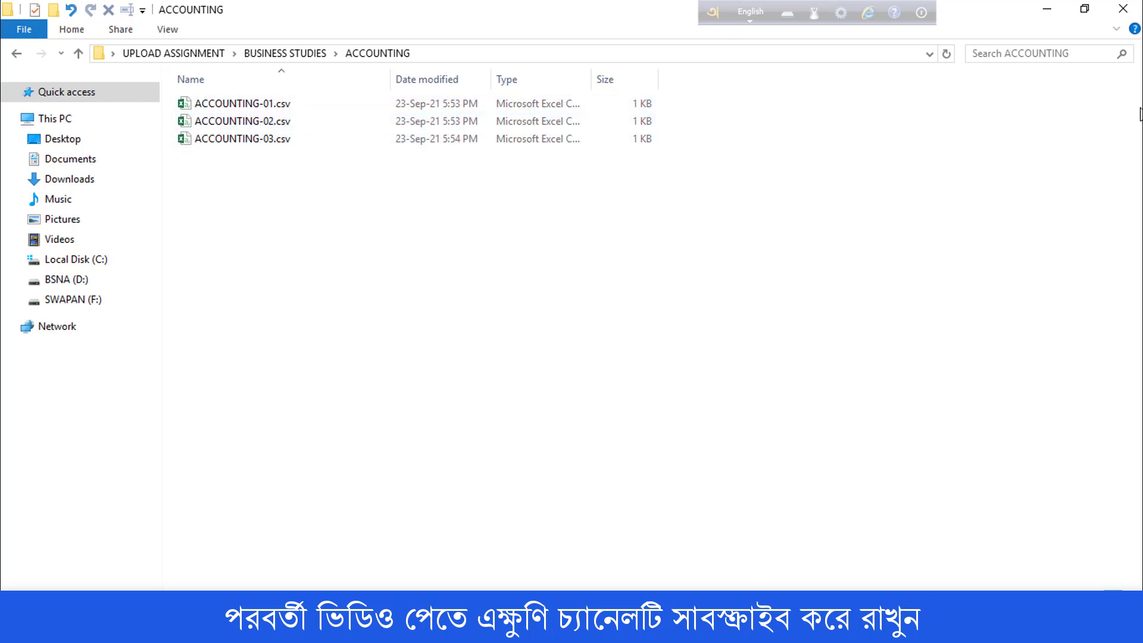
left_click(1124, 9)
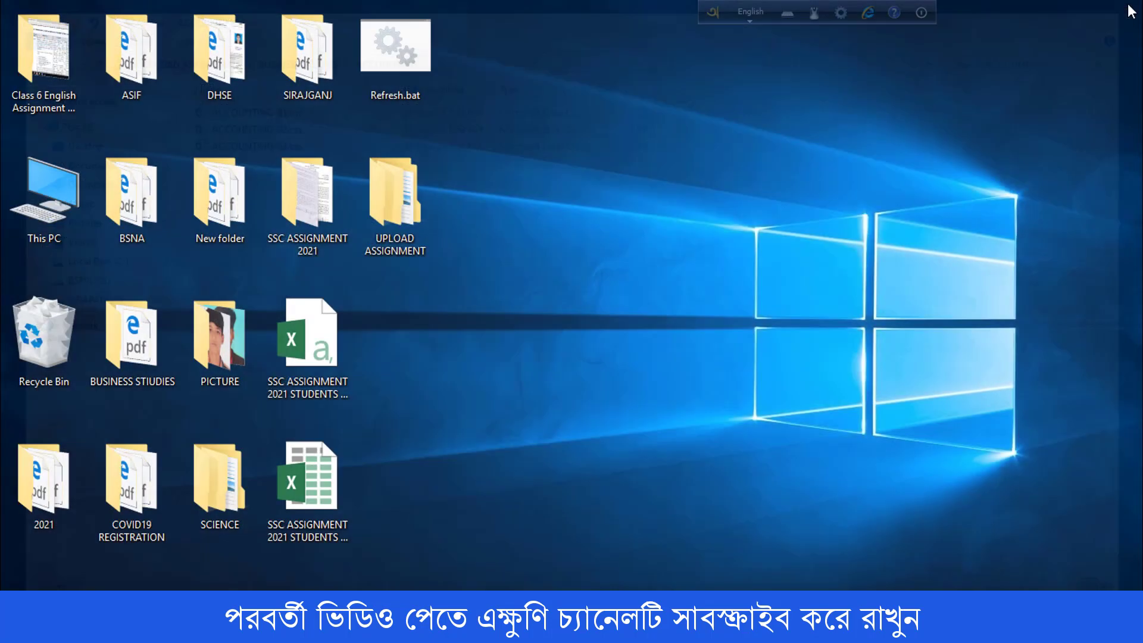